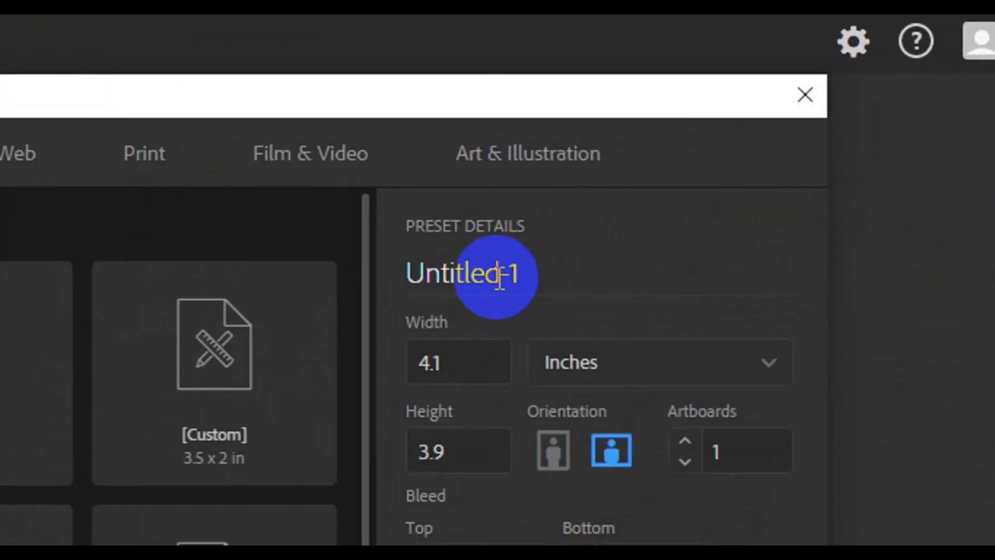
# Name the new document "Corporate DL FLyer"
pyautogui.click(500, 275)
pyautogui.write('Corp')
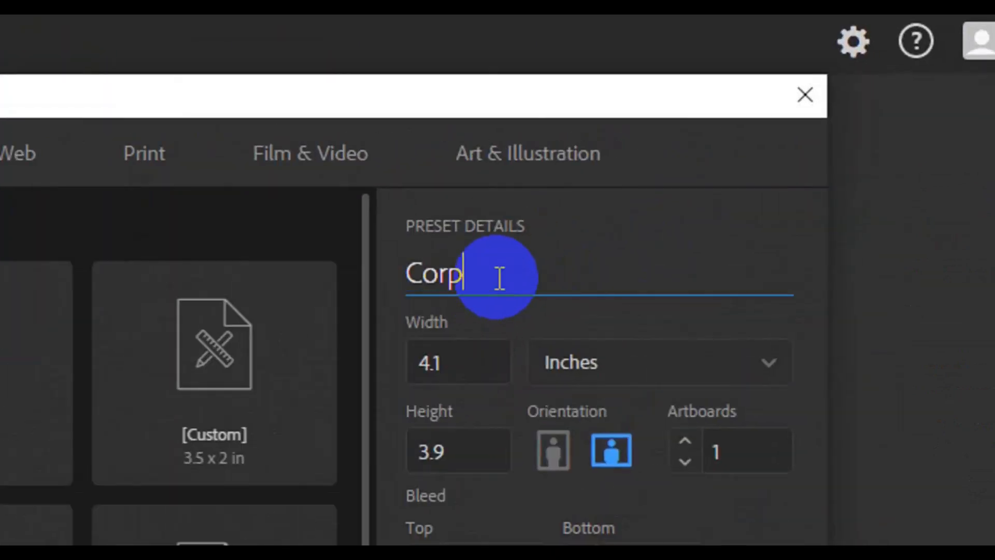
pyautogui.write('orate DL FL')
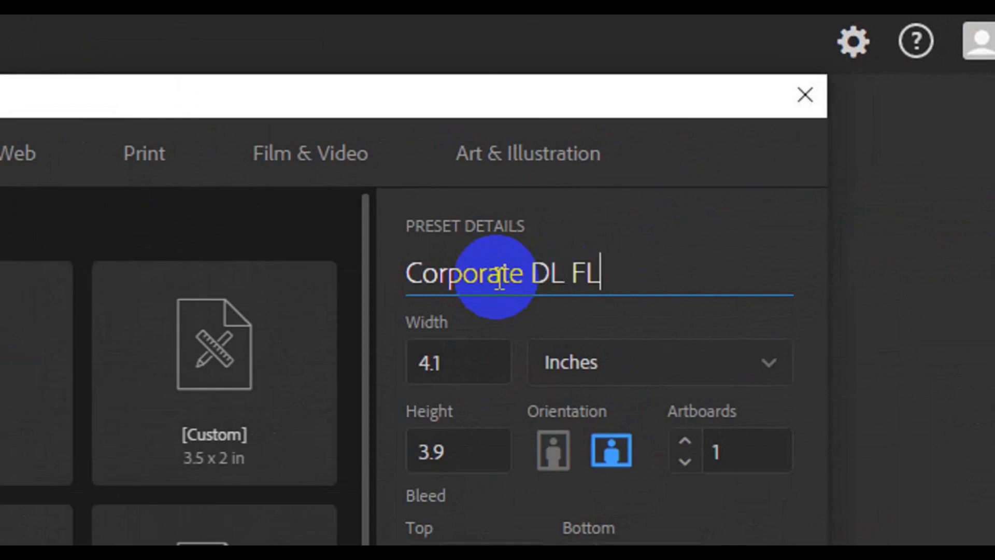
pyautogui.write('yer')
# Set the document width to 16.236 inches and height to 34.44 inches, and create it
pyautogui.click(487, 377)
pyautogui.write('16.236')
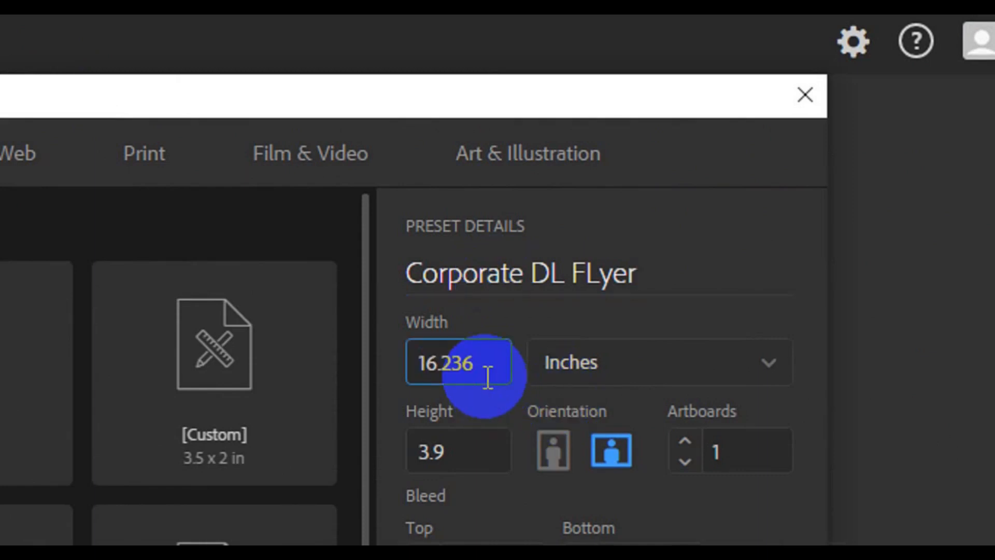
pyautogui.hotkey('shift', 'Tab')
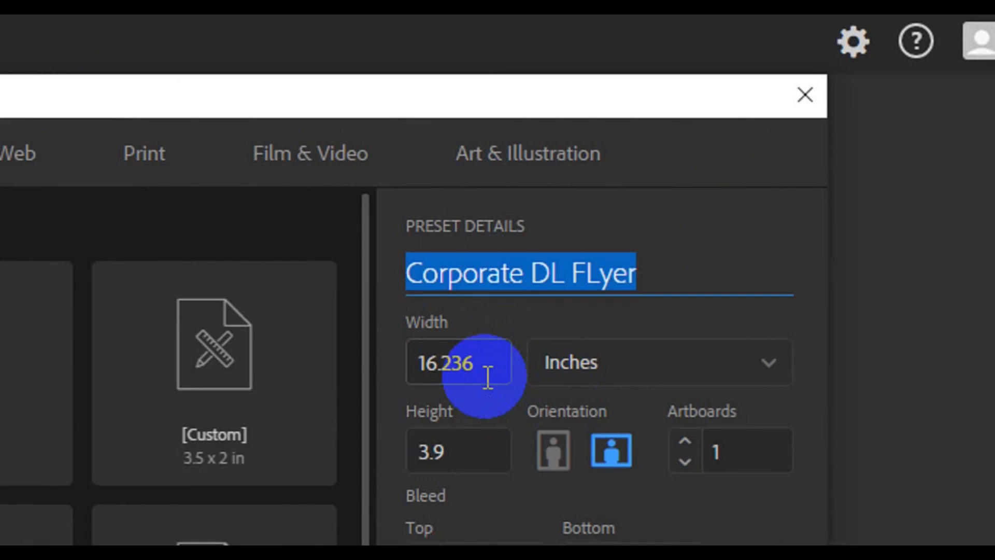
pyautogui.click(488, 377)
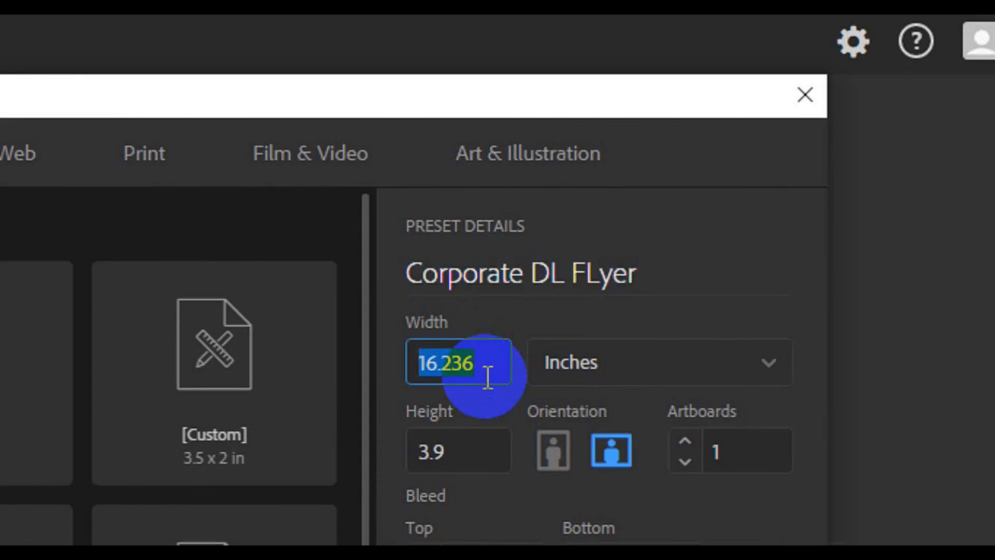
pyautogui.click(488, 377)
pyautogui.press('Tab')
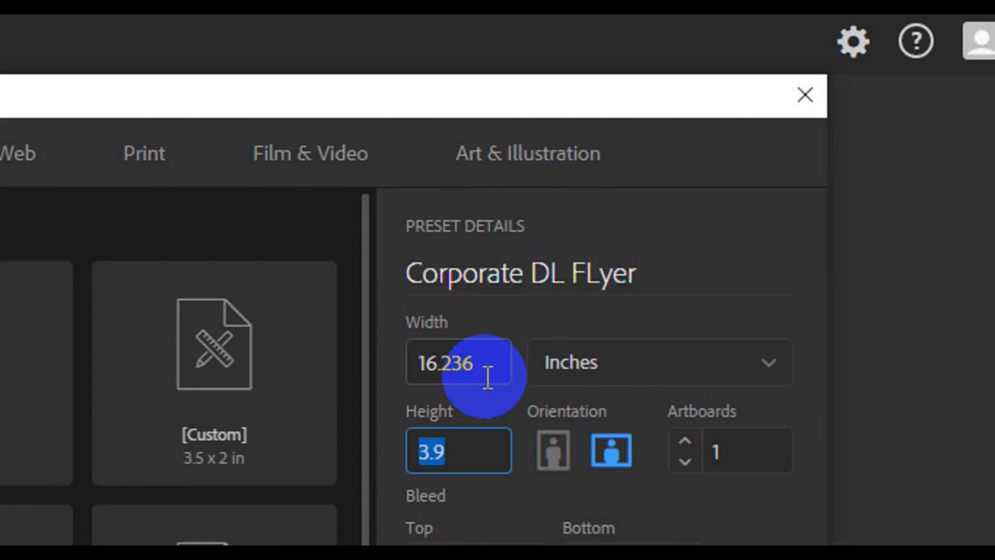
pyautogui.write('34')
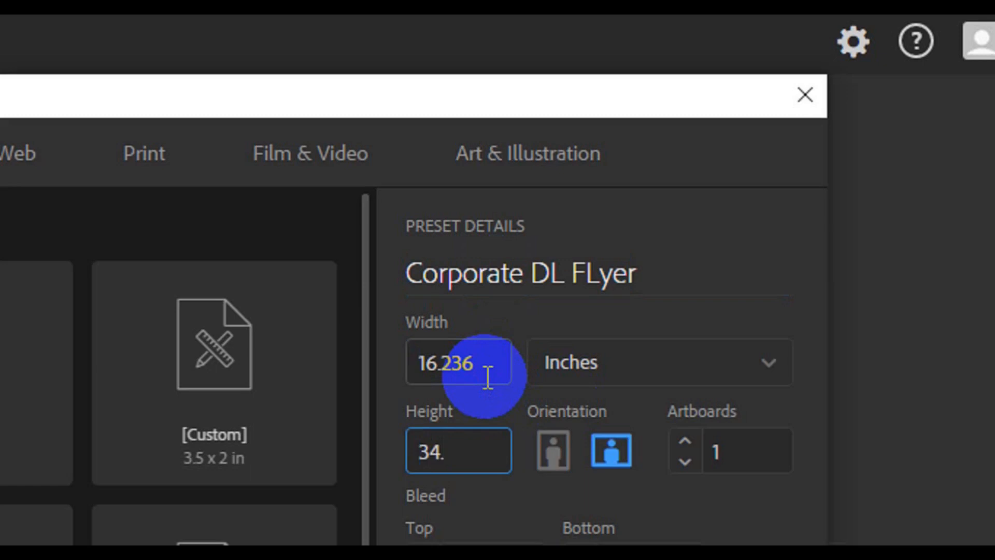
pyautogui.write('.44')
pyautogui.click(767, 559)
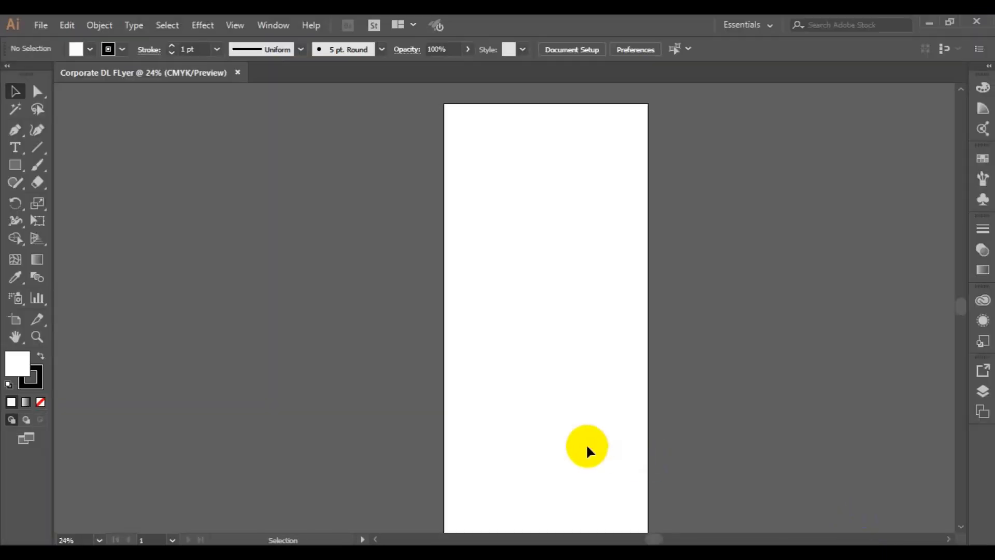
# Draw a rectangle with no fill and a 1 pt black stroke, covering the whole artboard from corner to corner
pyautogui.hotkey('ctrl', '-')
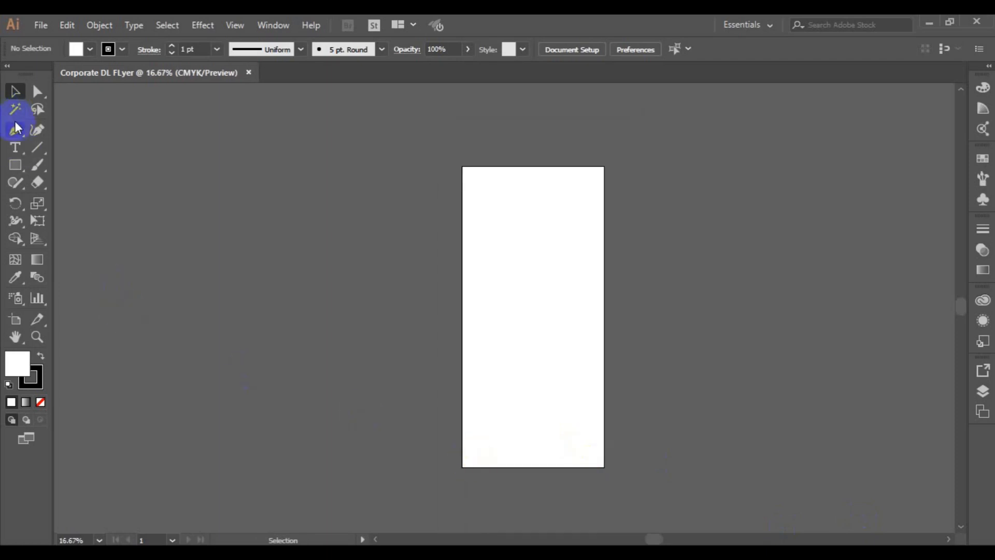
pyautogui.click(77, 51)
pyautogui.click(10, 72)
pyautogui.click(534, 203)
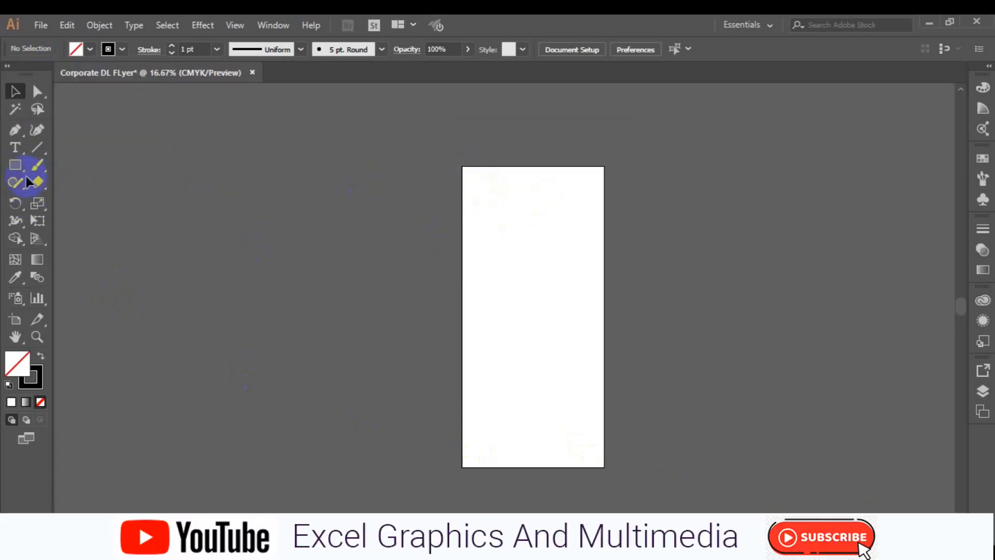
pyautogui.click(15, 165)
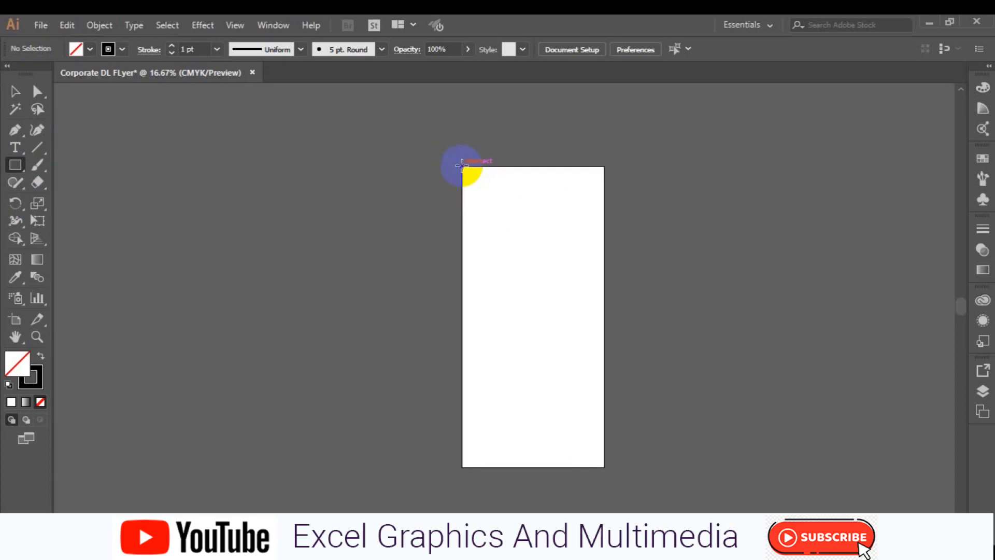
pyautogui.moveTo(462, 166); pyautogui.dragTo(602, 466)
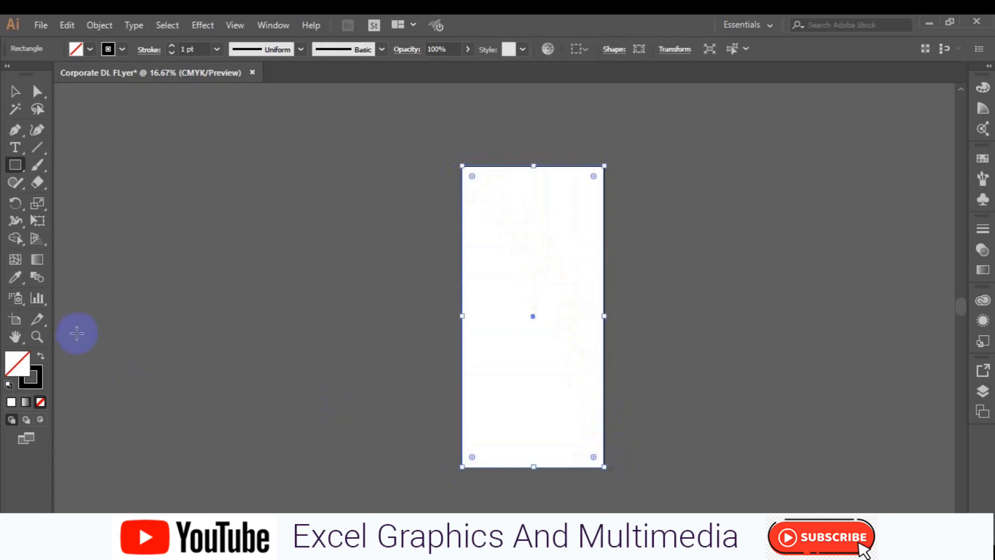
# Draw a straight horizontal Pen line across the upper part of the artboard, extending past both side edges
pyautogui.click(15, 130)
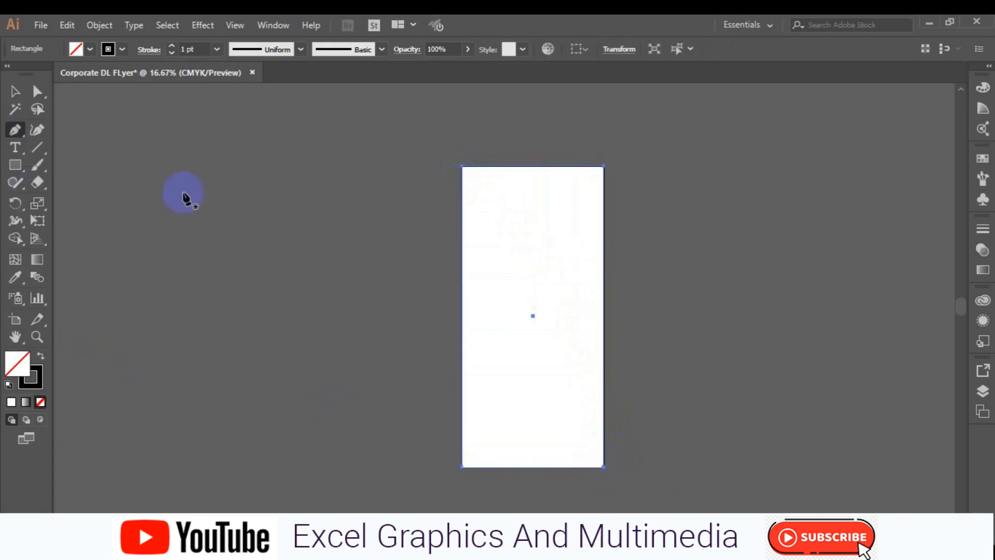
pyautogui.click(442, 247)
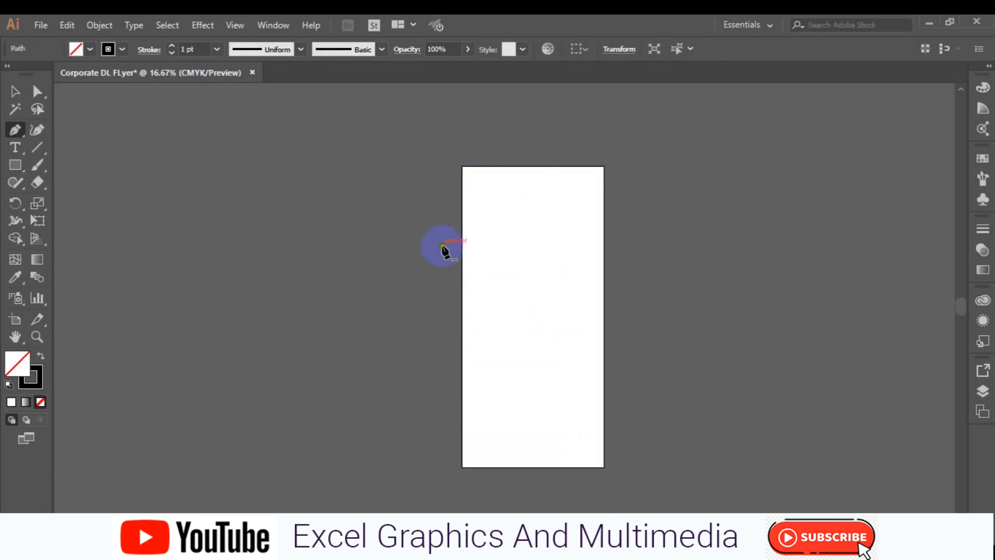
pyautogui.click(603, 247)
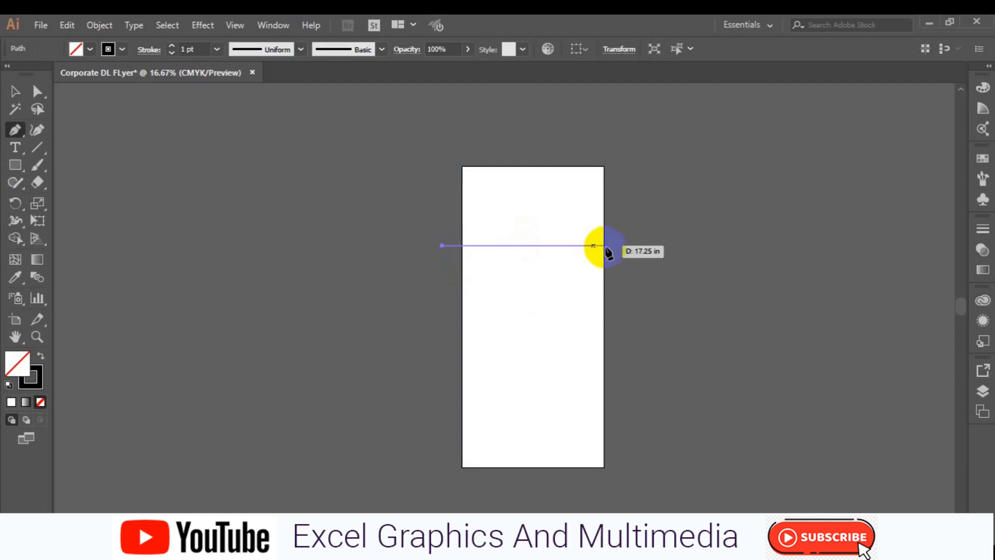
pyautogui.click(626, 247)
pyautogui.keyDown('ctrl'); pyautogui.click(580, 304); pyautogui.keyUp('ctrl')
pyautogui.click(15, 92)
pyautogui.click(293, 208)
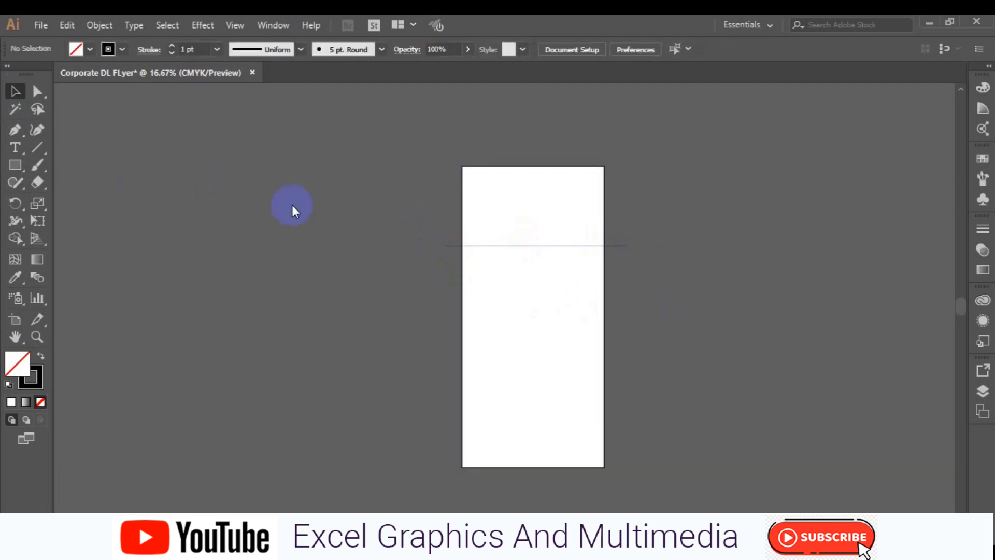
# Move the horizontal line up nearer the artboard's top and place a copy of it just above mid-height
pyautogui.click(491, 246)
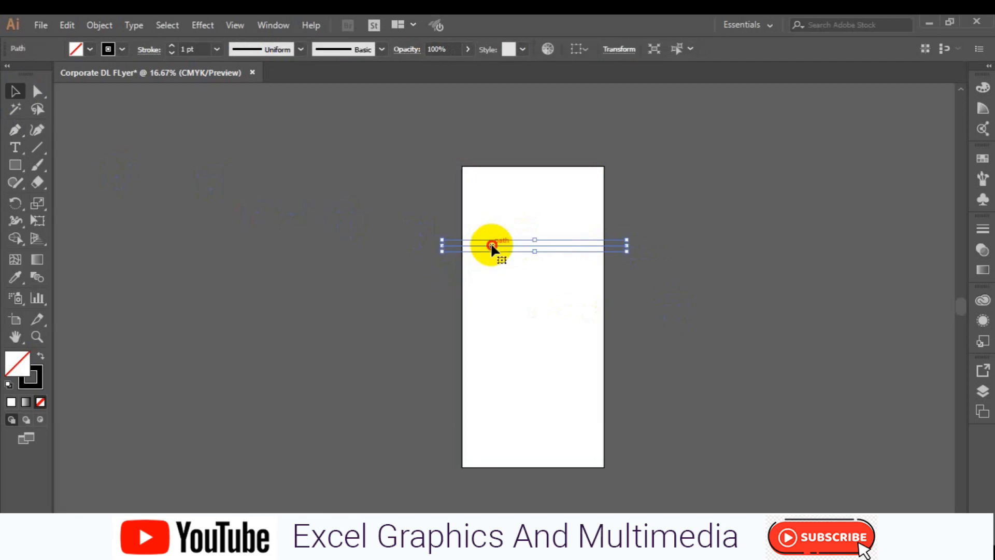
pyautogui.moveTo(502, 233); pyautogui.dragTo(501, 207)
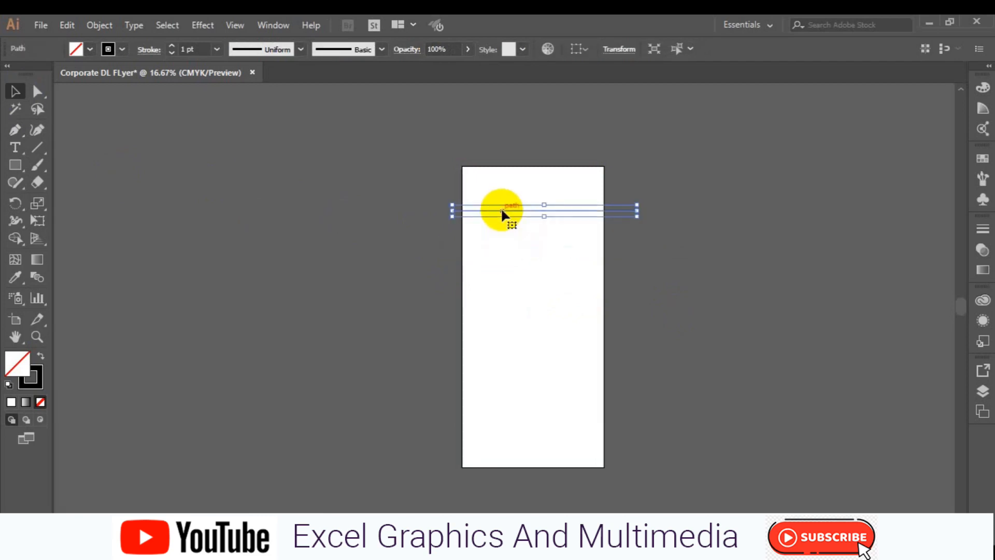
pyautogui.moveTo(499, 251); pyautogui.dragTo(498, 306)
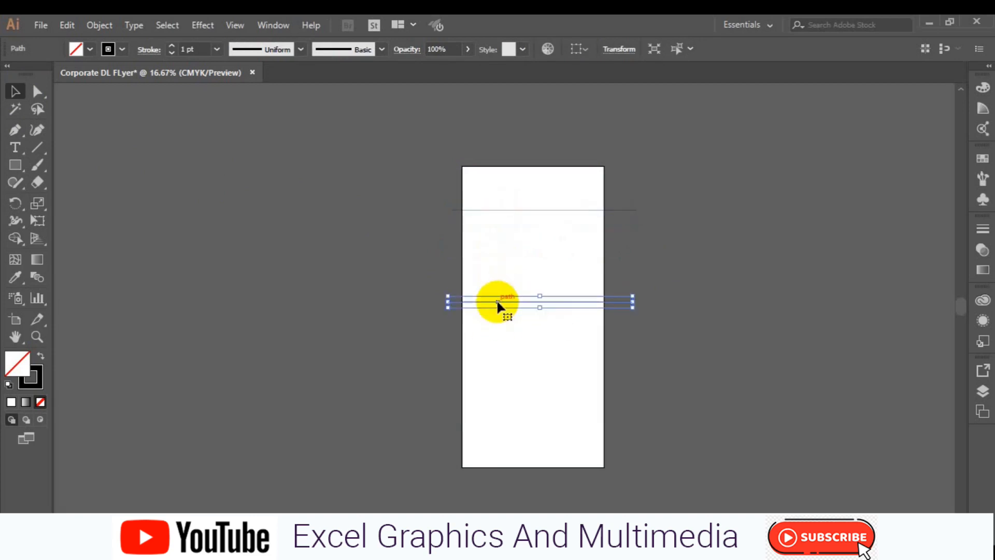
# Nudge both horizontal lines slightly upward together, then deselect them
pyautogui.keyDown('shift'); pyautogui.click(527, 211); pyautogui.keyUp('shift')
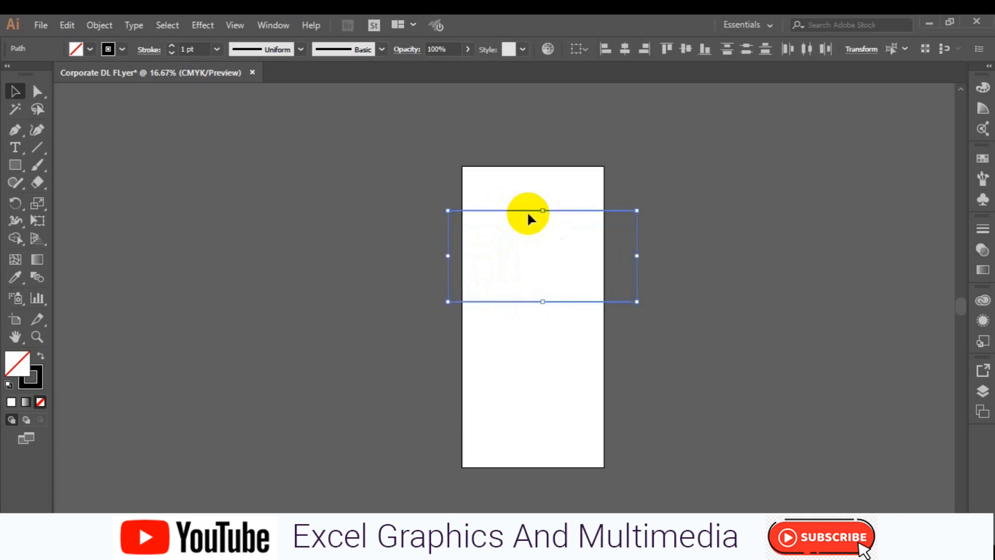
pyautogui.press('Up')
pyautogui.press('Up')
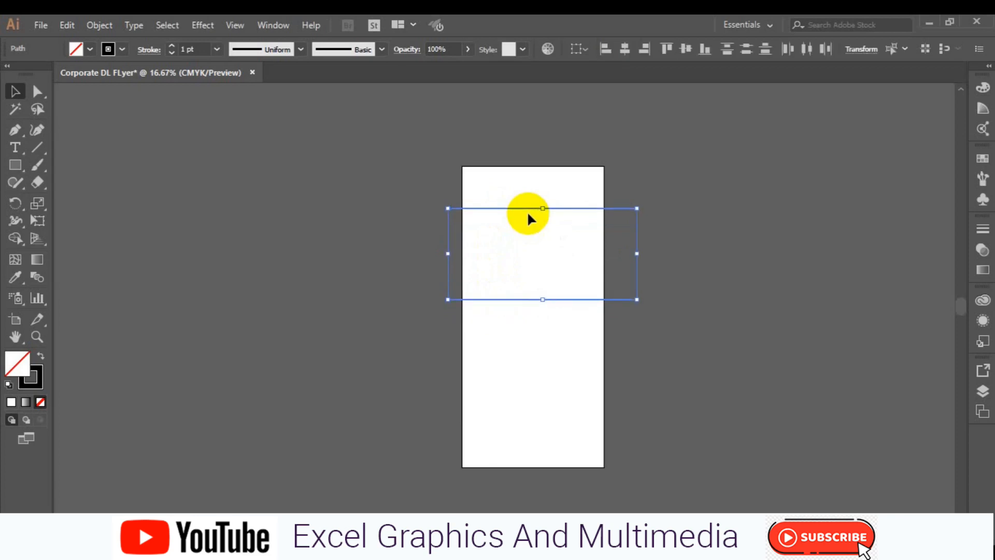
pyautogui.press('Up')
pyautogui.press('Up')
pyautogui.press('Up')
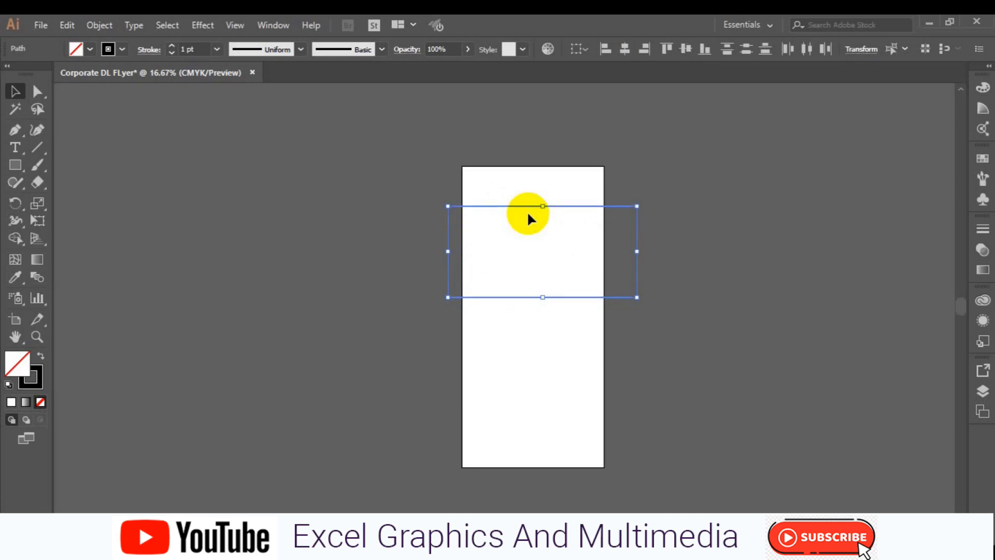
pyautogui.click(344, 235)
# Draw an open Pen path about 11 in diagonally up from the artboard's left edge, then horizontally left past that edge
pyautogui.click(14, 131)
pyautogui.click(463, 239)
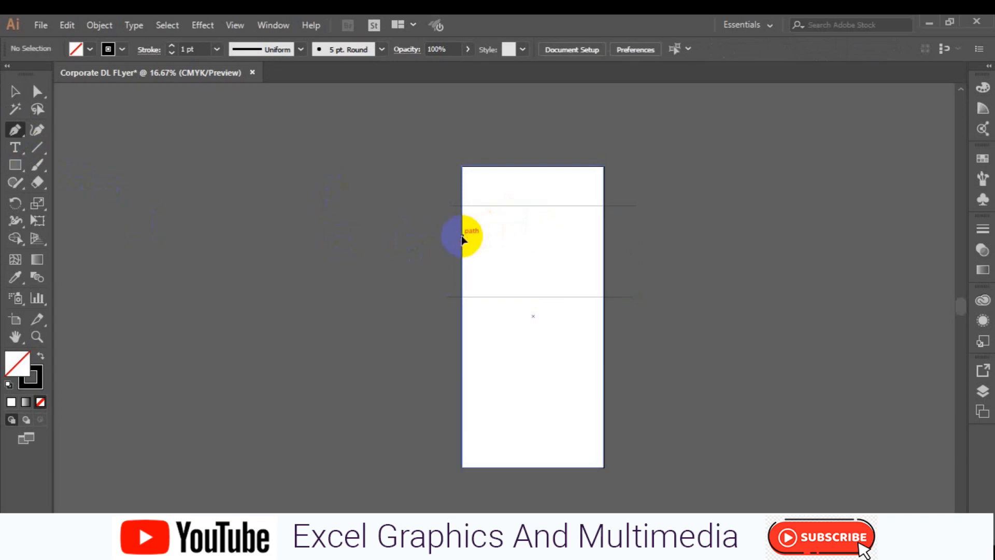
pyautogui.click(413, 311)
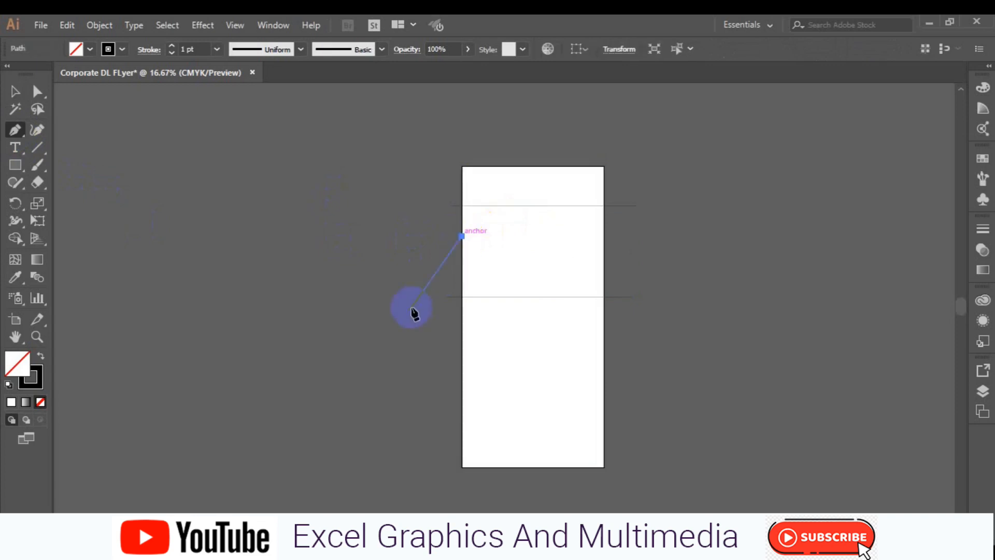
pyautogui.click(463, 257)
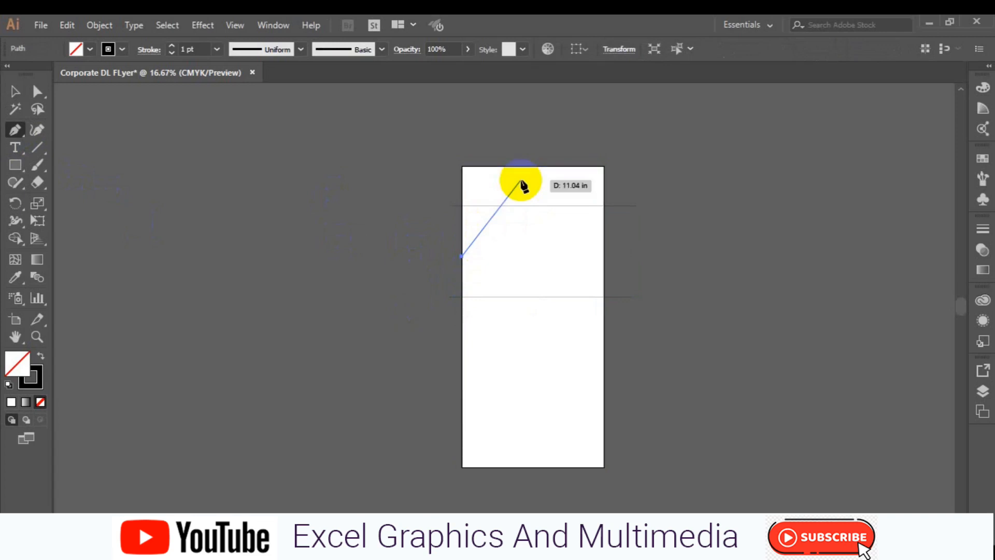
pyautogui.click(521, 181)
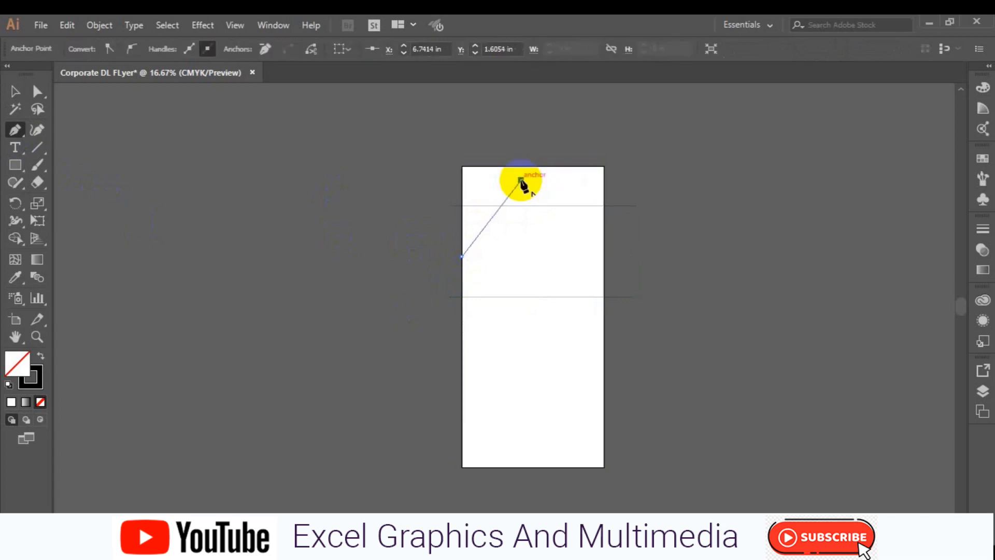
pyautogui.click(457, 181)
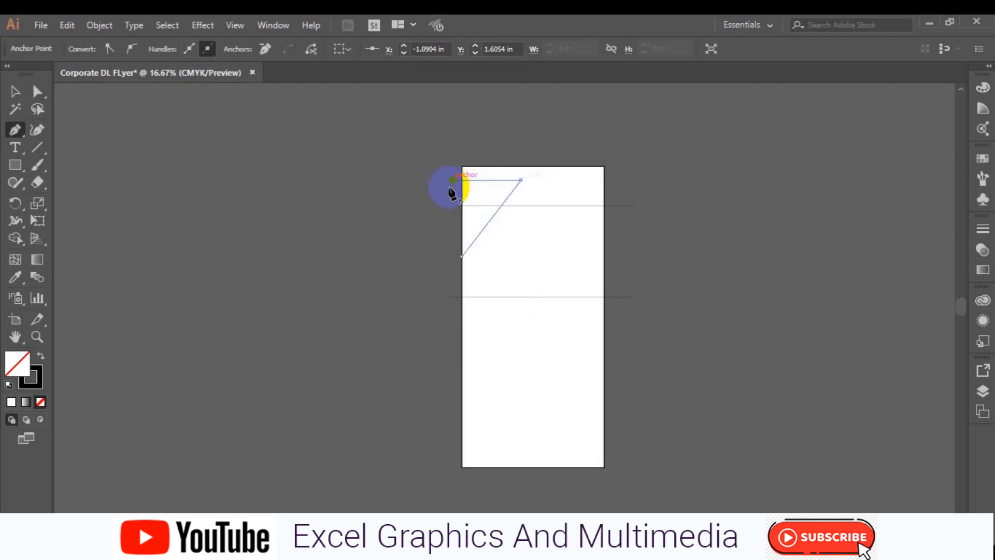
pyautogui.press('Escape')
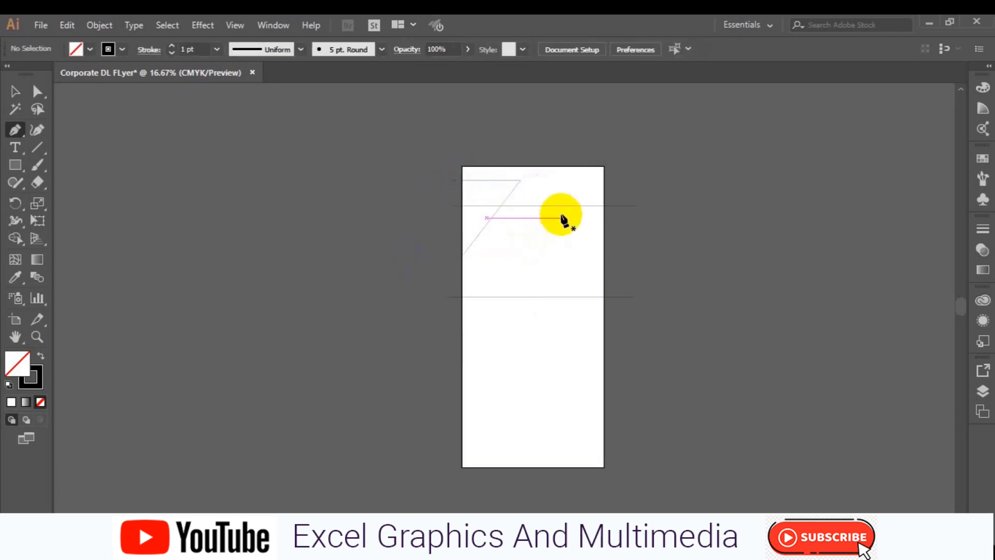
# Draw a short diagonal line from just below the upper horizontal line up to the corner of the angled path
pyautogui.click(550, 211)
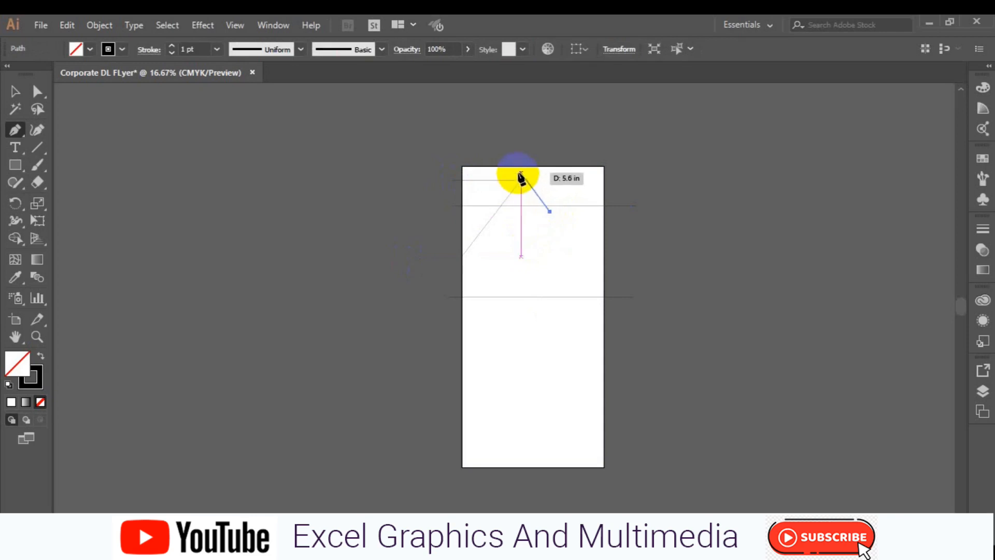
pyautogui.click(520, 180)
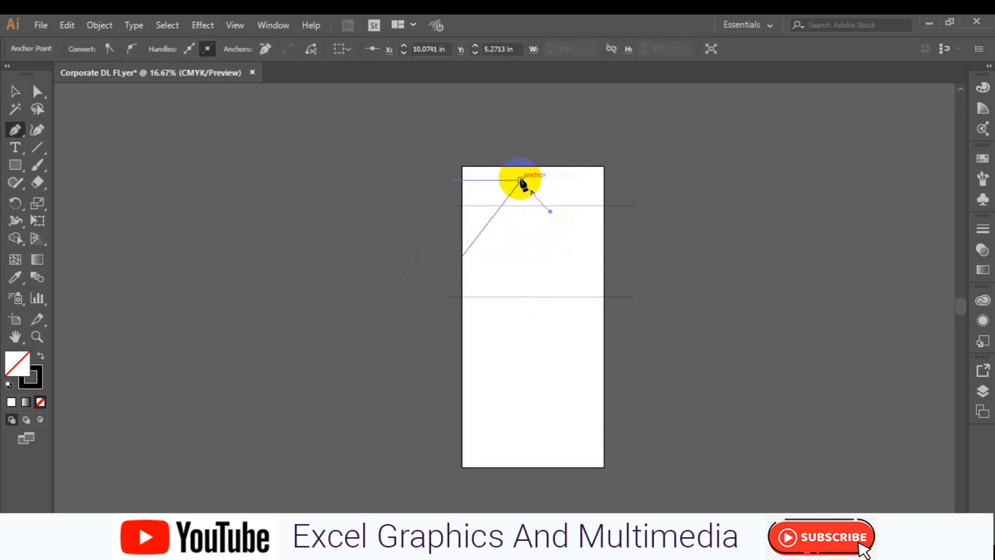
pyautogui.keyDown('ctrl'); pyautogui.click(705, 148); pyautogui.keyUp('ctrl')
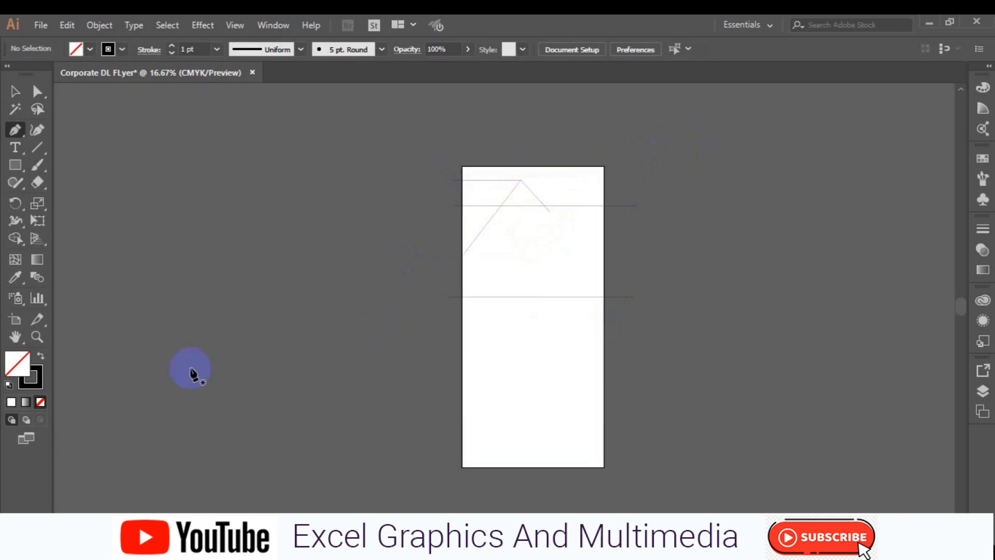
# Draw a diagonal from the artboard's middle up past its right edge, plus a vertical line about 12 in long down from that end
pyautogui.click(521, 330)
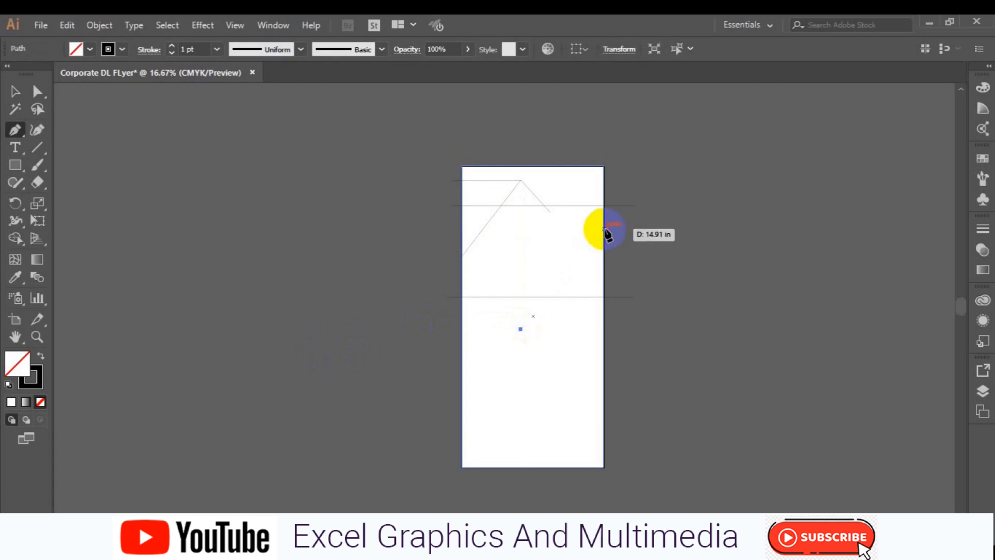
pyautogui.click(603, 229)
pyautogui.click(613, 223)
pyautogui.moveTo(614, 369); pyautogui.dragTo(614, 336)
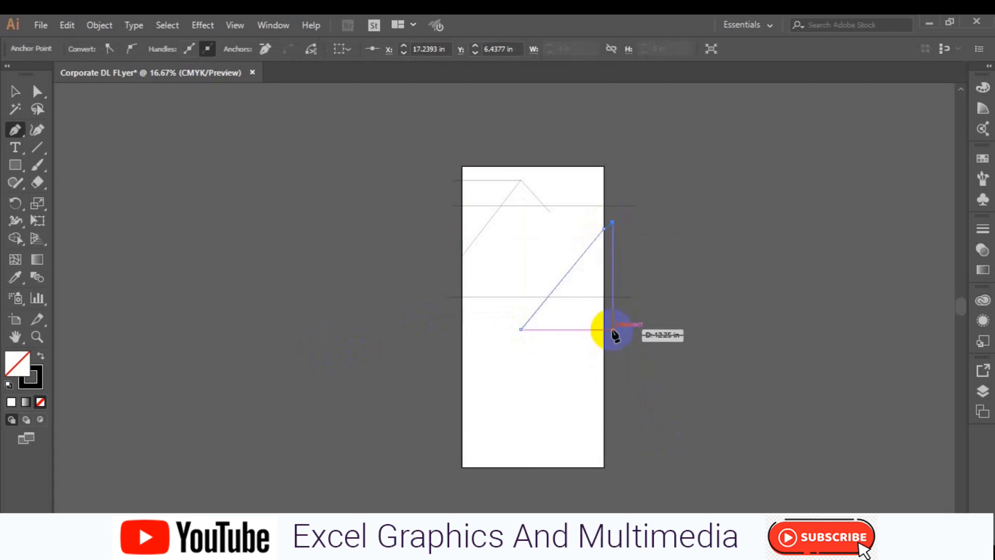
pyautogui.moveTo(628, 340); pyautogui.dragTo(613, 337)
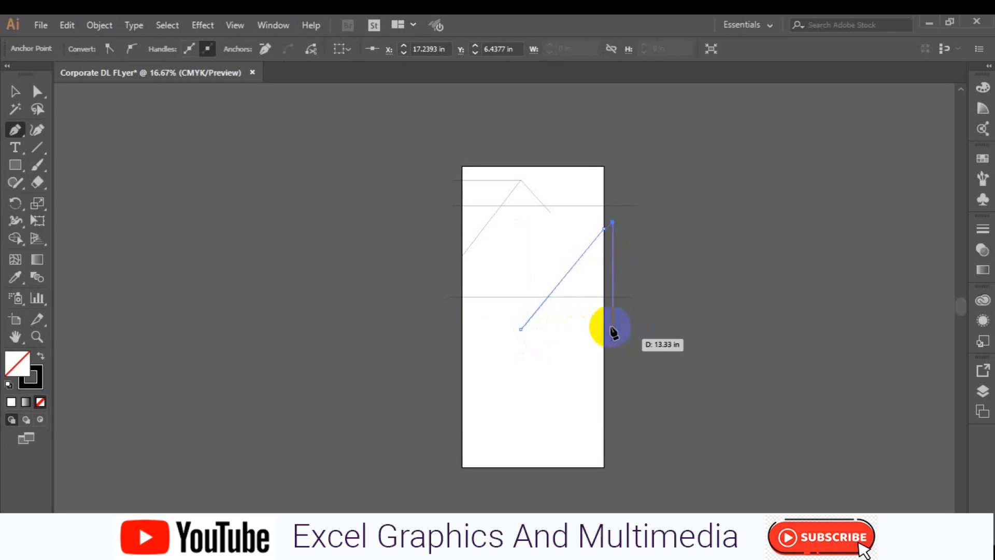
pyautogui.moveTo(613, 338); pyautogui.dragTo(613, 335)
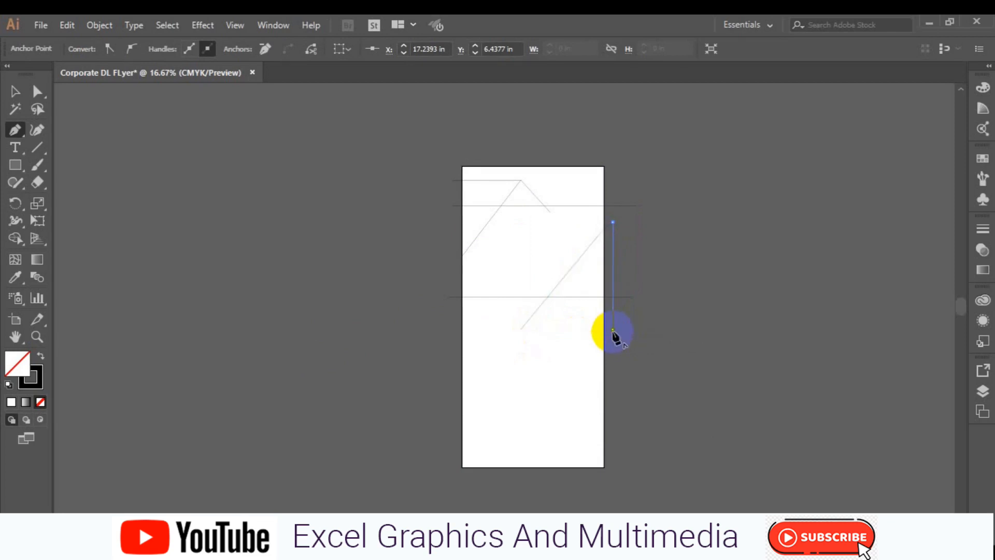
# Close the right-hand triangular path, then draw a diagonal about 5.4 in long from the lower horizontal line down to its lower-left corner
pyautogui.click(521, 331)
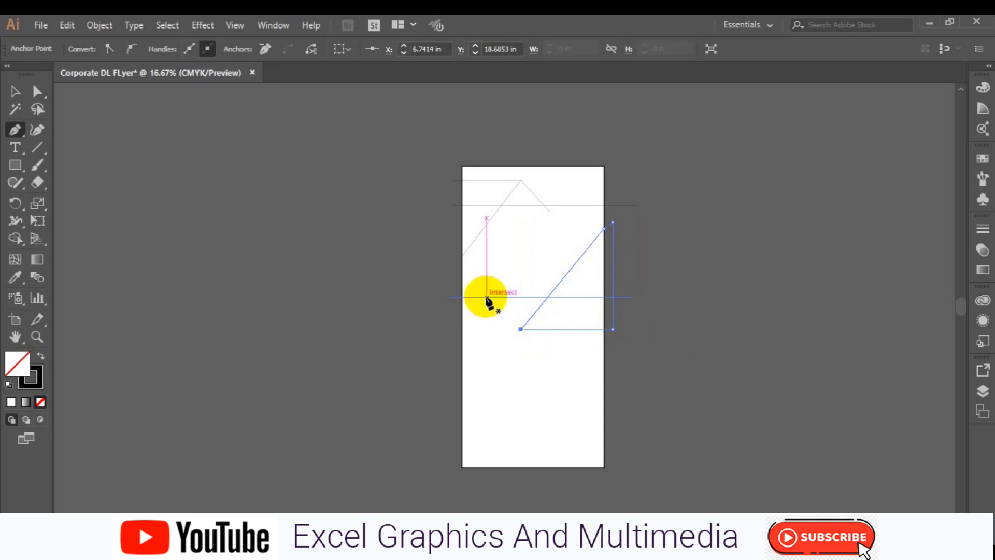
pyautogui.click(486, 297)
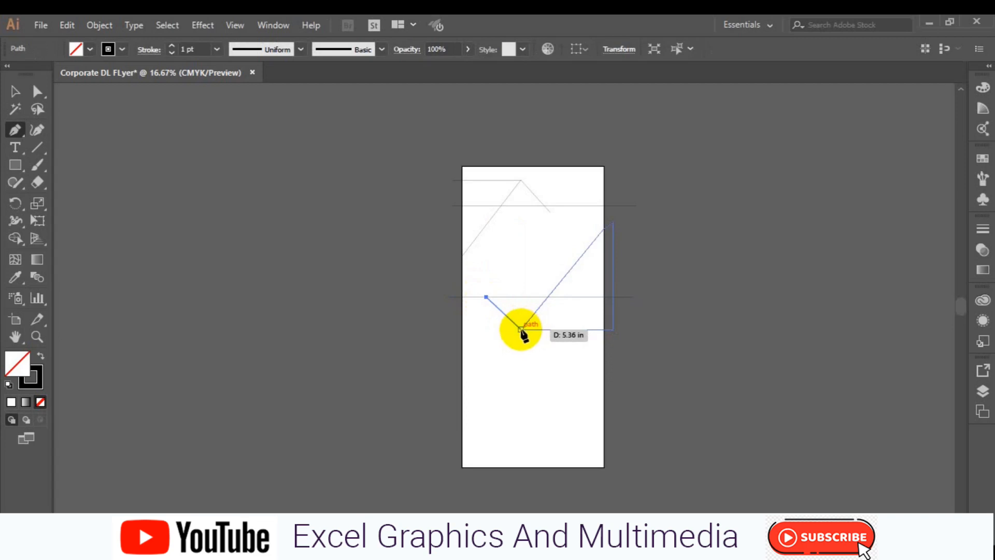
pyautogui.click(521, 330)
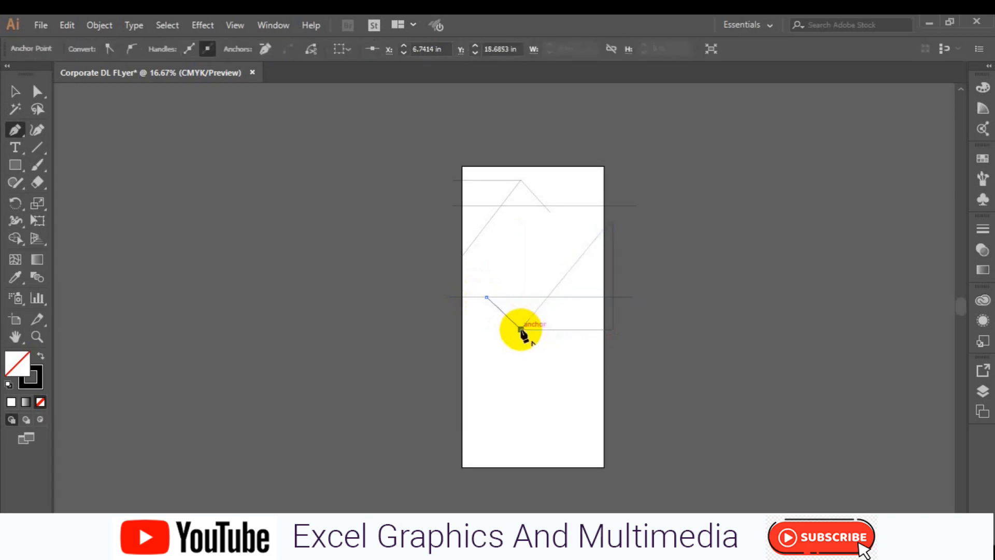
pyautogui.keyDown('ctrl'); pyautogui.click(733, 333); pyautogui.keyUp('ctrl')
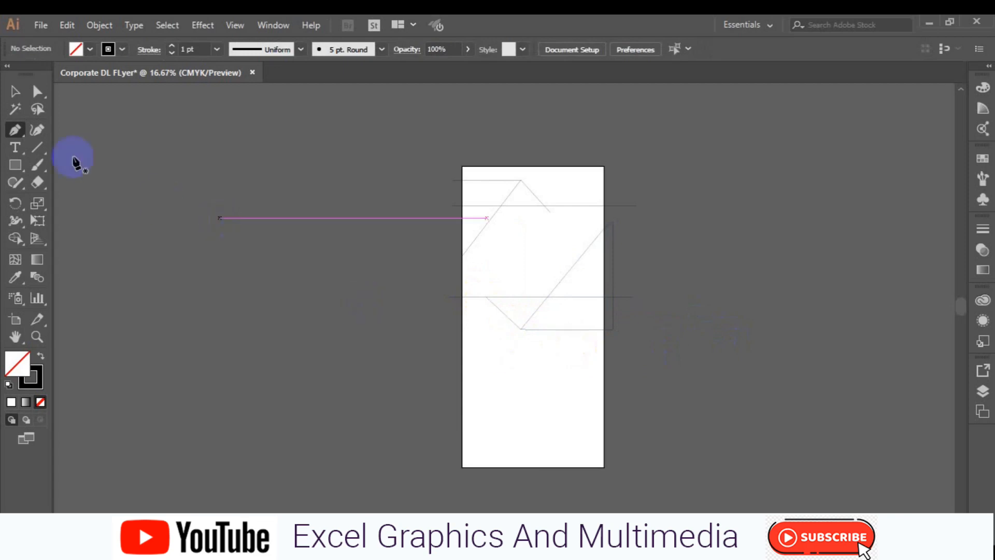
# Draw a rectangle covering the whole artboard, then select it together with all the layout lines
pyautogui.click(15, 165)
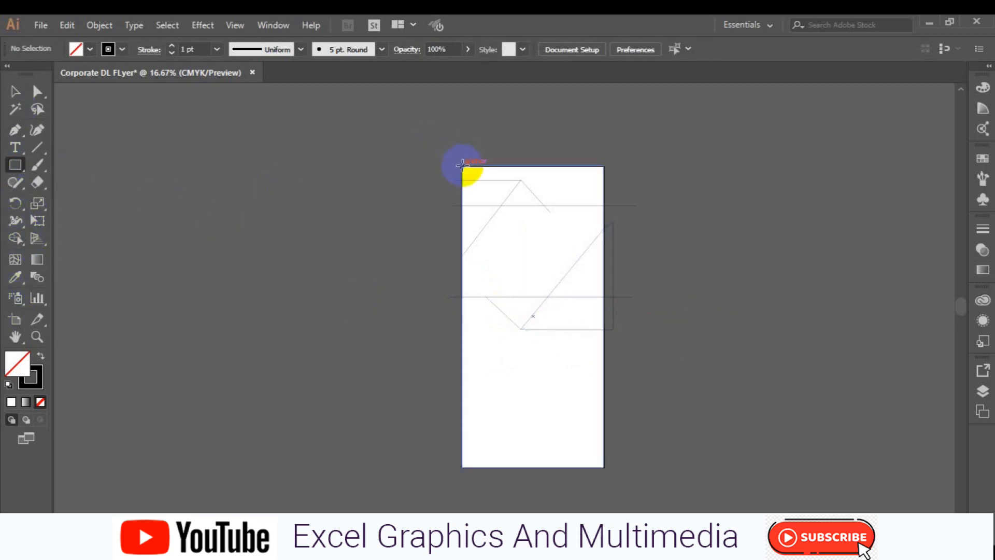
pyautogui.moveTo(463, 166); pyautogui.dragTo(604, 468)
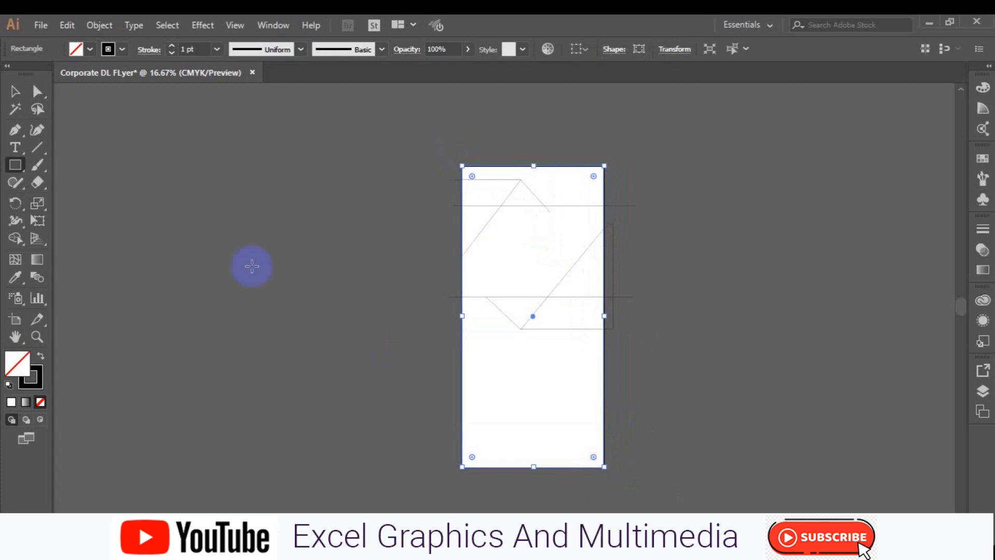
pyautogui.click(23, 94)
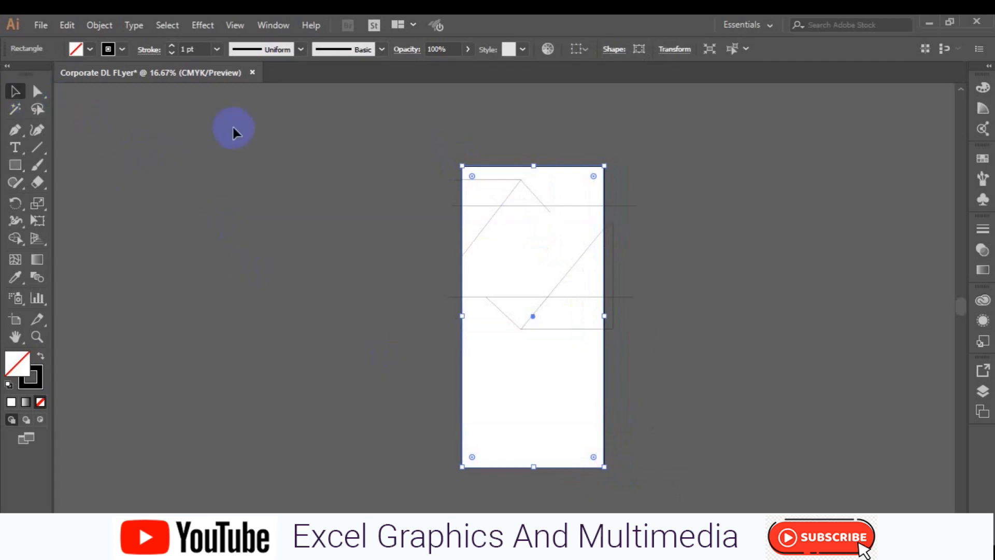
pyautogui.moveTo(408, 187); pyautogui.dragTo(677, 418)
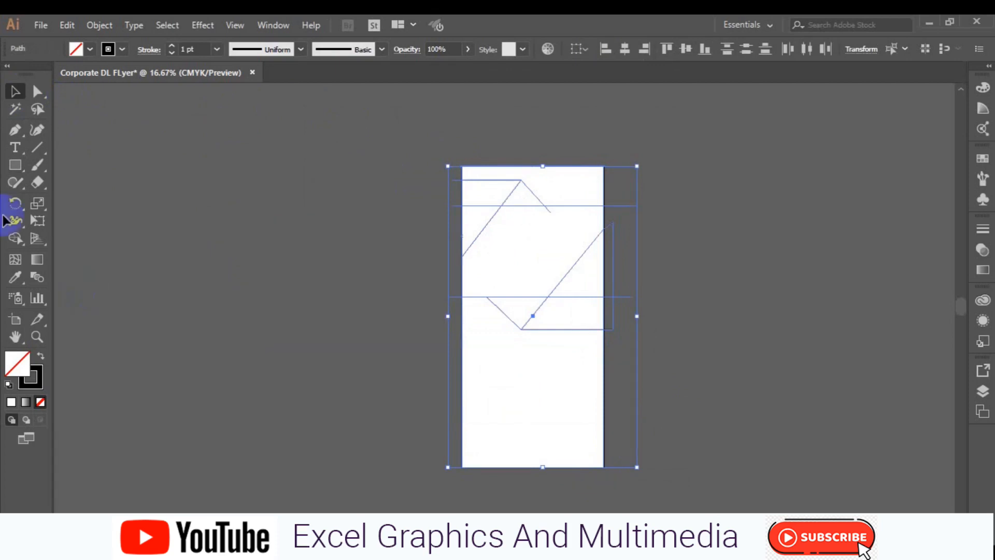
# Use Shape Builder with no stroke and a black fill to create the small triangle above the upper horizontal line
pyautogui.click(15, 238)
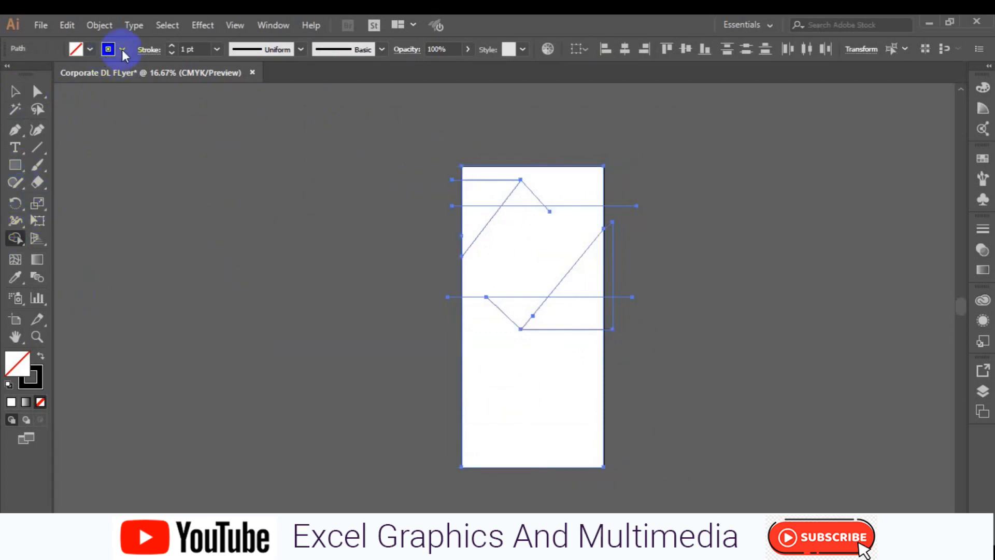
pyautogui.click(122, 49)
pyautogui.click(10, 78)
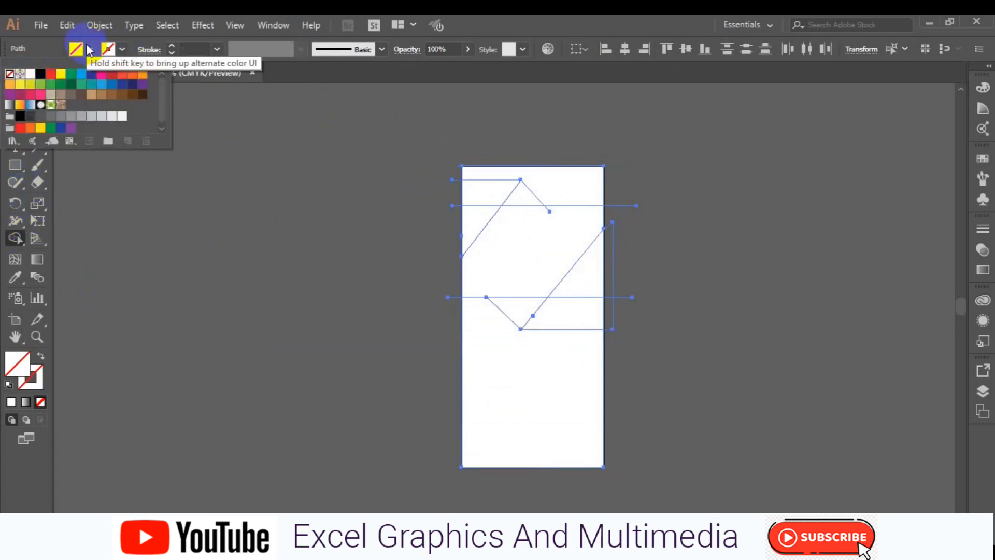
pyautogui.click(90, 49)
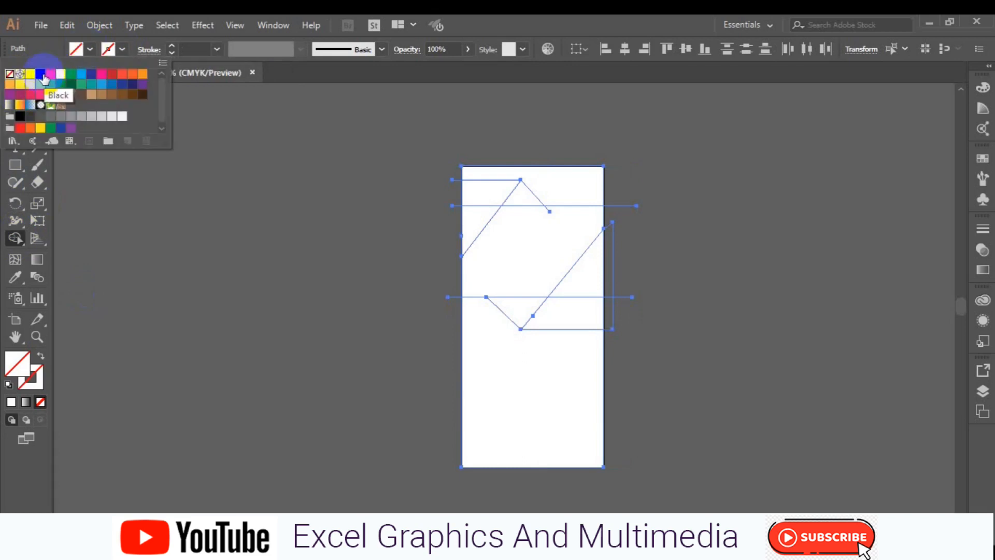
pyautogui.click(40, 73)
pyautogui.click(523, 198)
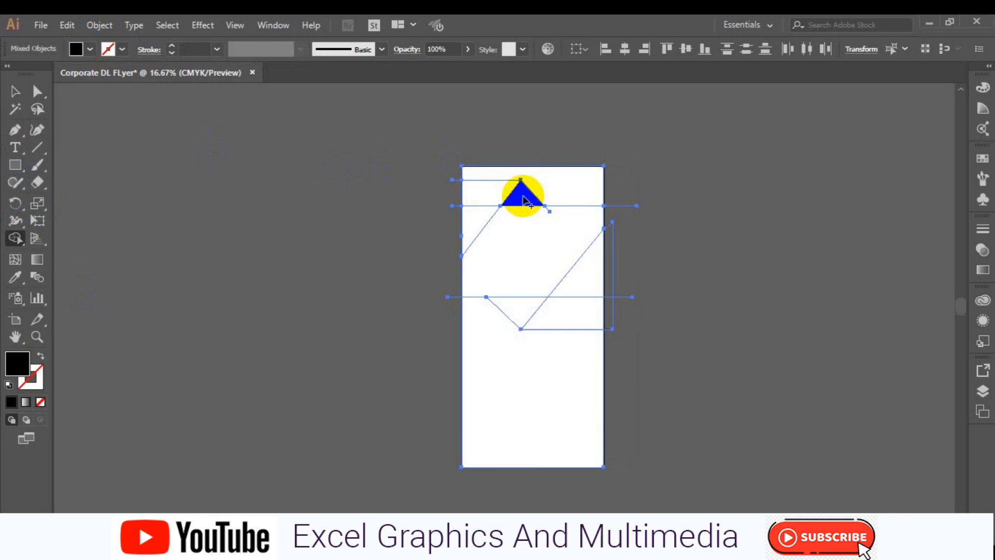
# Build the angled region at the artboard's upper left and the large triangle at its right edge as medium gray shapes
pyautogui.click(90, 49)
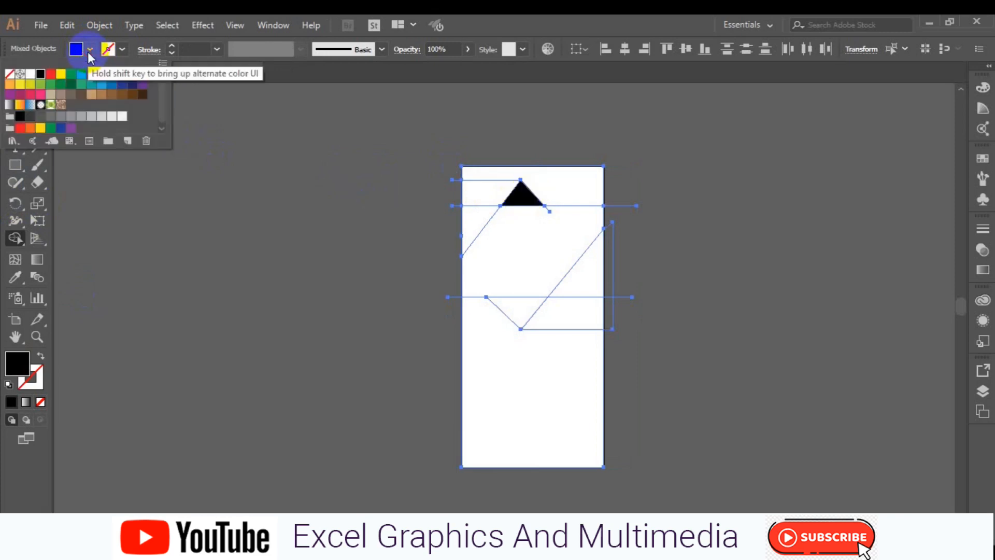
pyautogui.click(74, 121)
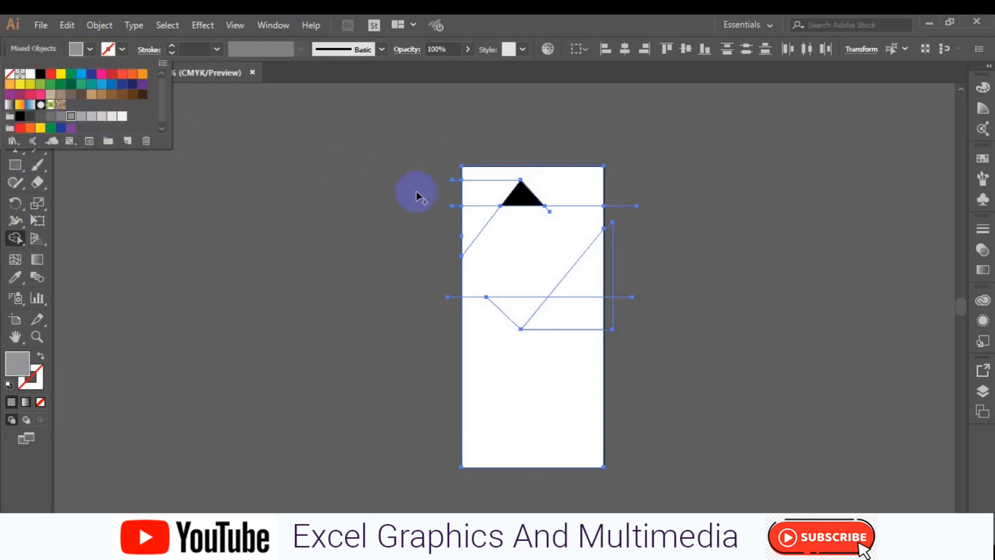
pyautogui.click(475, 221)
pyautogui.moveTo(474, 220)
pyautogui.mouseDown()
pyautogui.moveTo(490, 188)
pyautogui.moveTo(476, 223)
pyautogui.mouseUp()
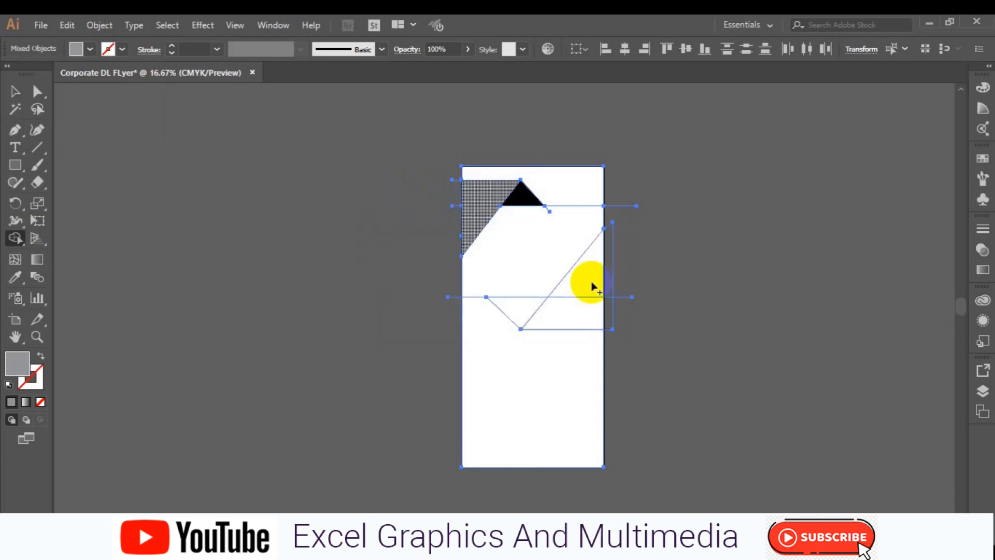
pyautogui.moveTo(594, 284); pyautogui.dragTo(573, 318)
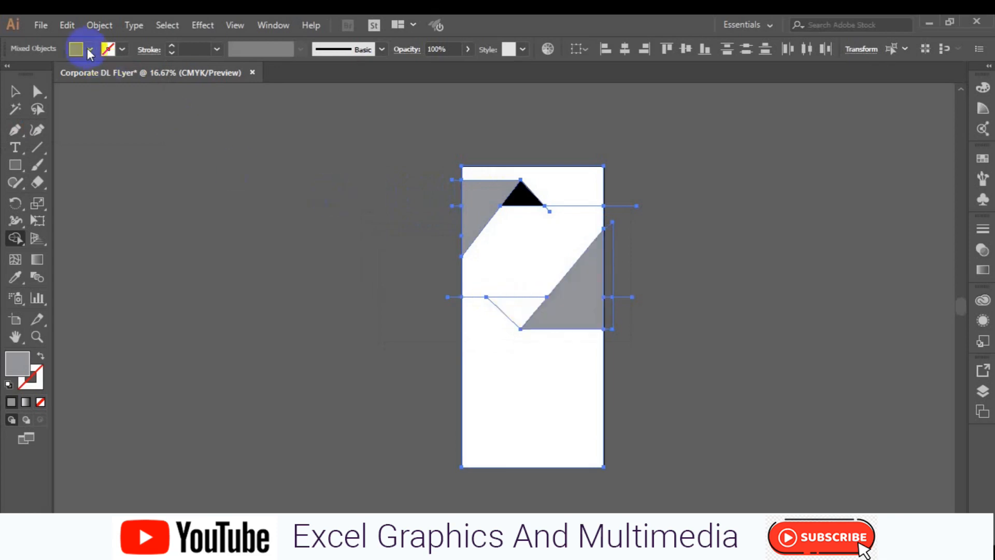
# Build the small triangle below the lower horizontal line in black and the wide central band in dark brown
pyautogui.click(90, 49)
pyautogui.click(40, 73)
pyautogui.click(512, 309)
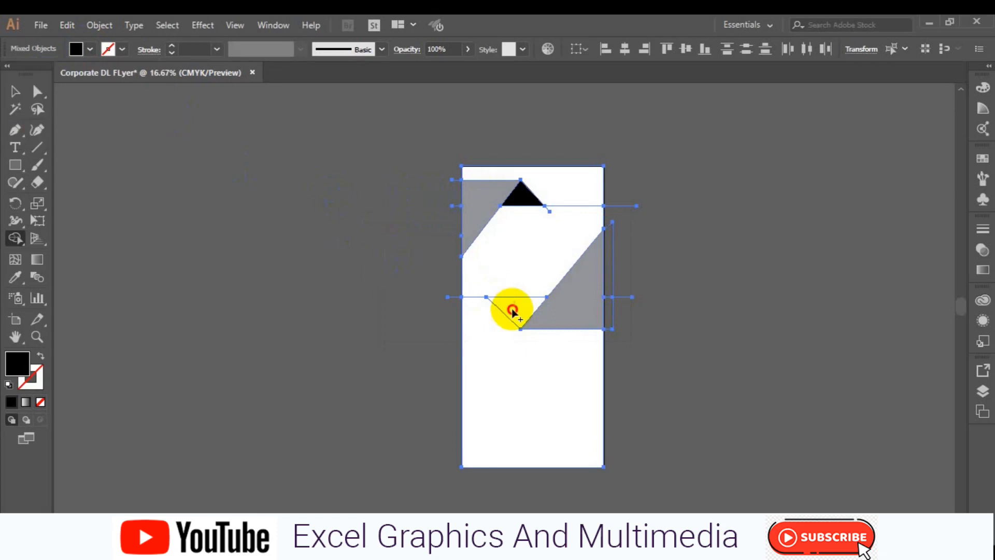
pyautogui.click(89, 48)
pyautogui.click(82, 99)
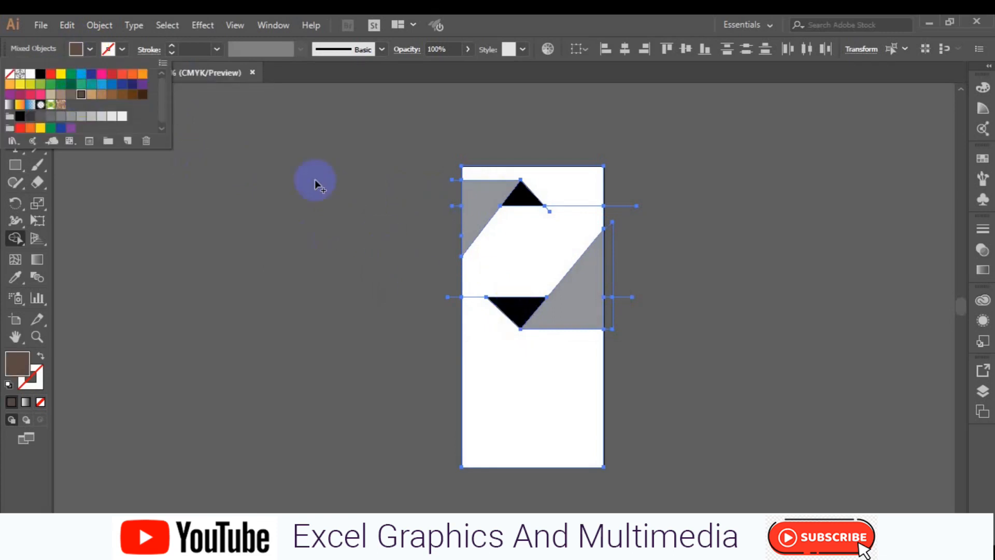
pyautogui.click(526, 267)
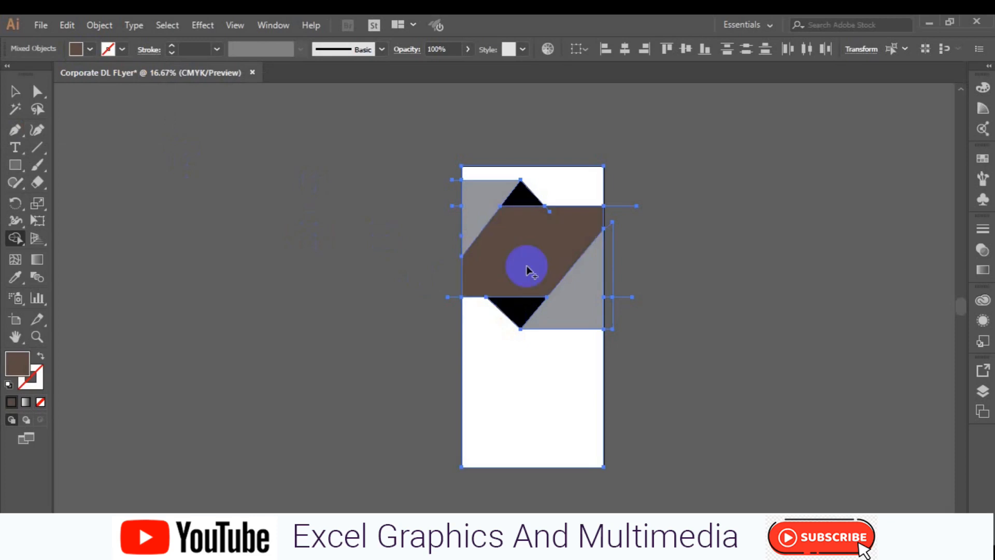
# Delete the leftover line segments that extend past the artboard's left and right edges
pyautogui.click(460, 337)
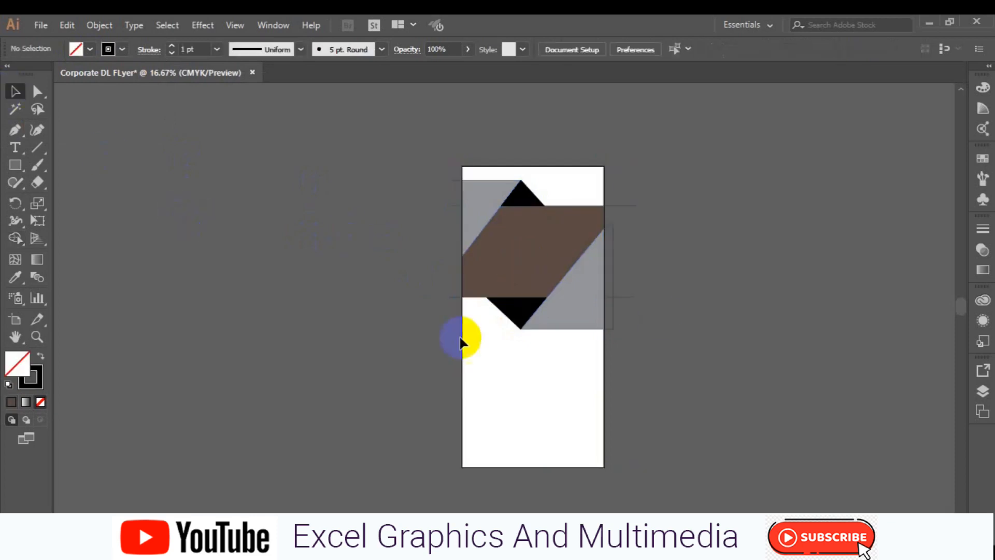
pyautogui.click(615, 303)
pyautogui.click(616, 304)
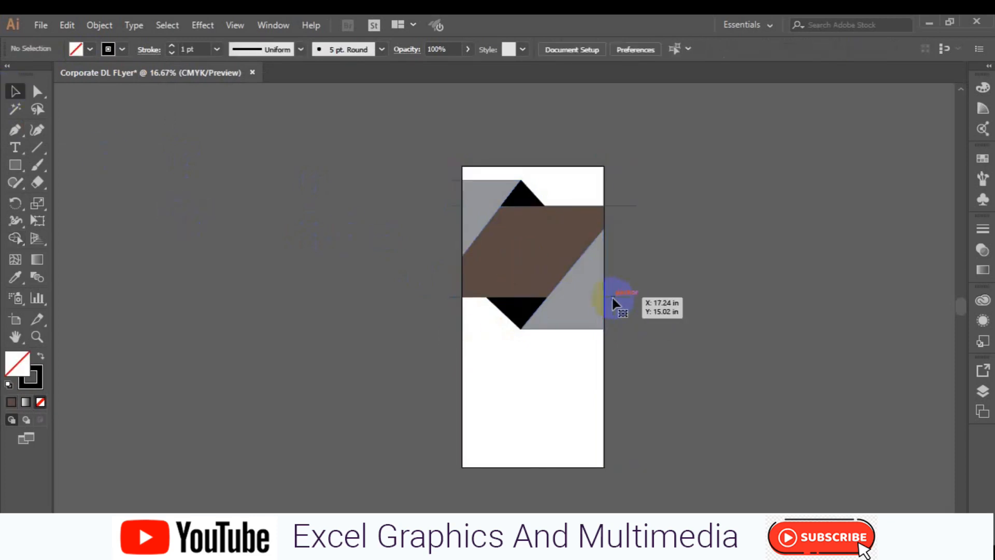
pyautogui.click(613, 299)
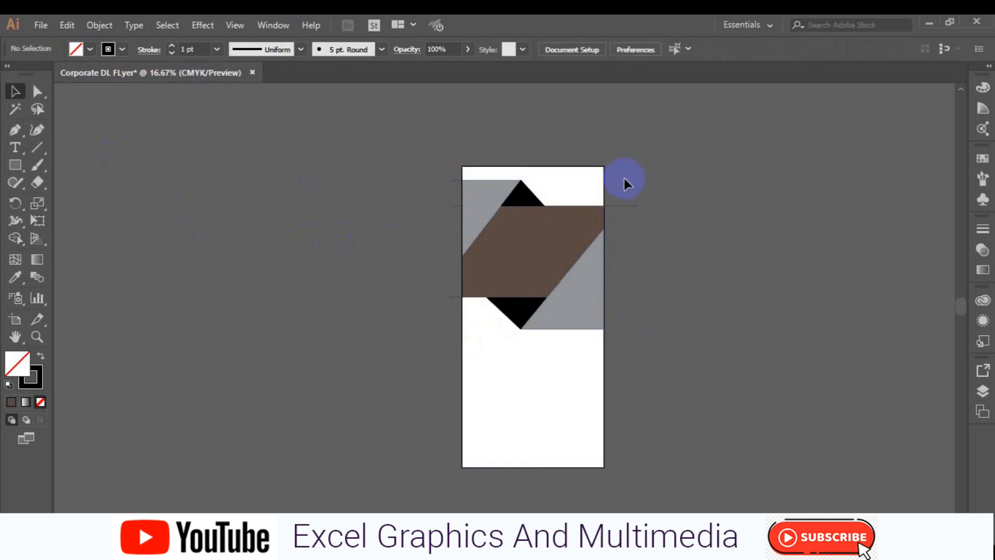
pyautogui.click(622, 207)
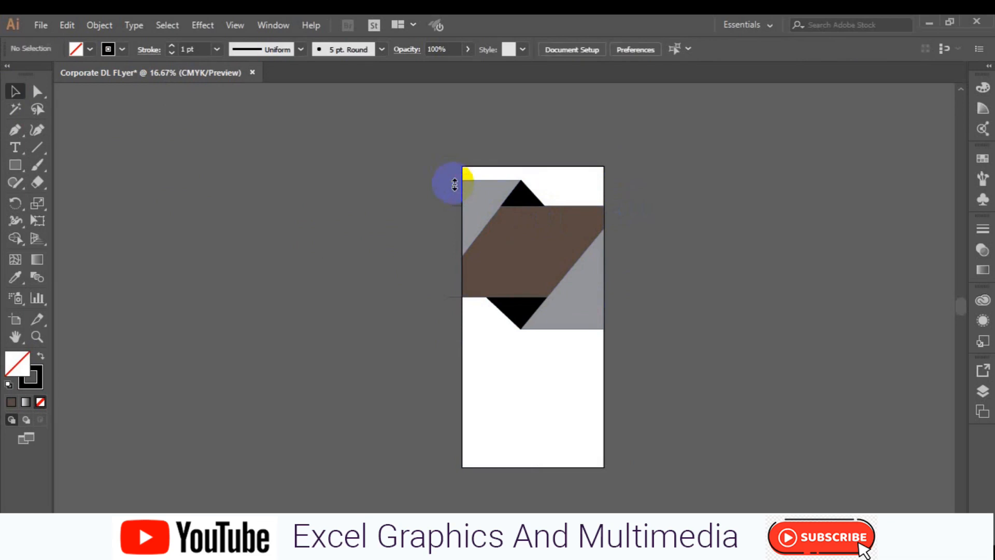
pyautogui.click(458, 210)
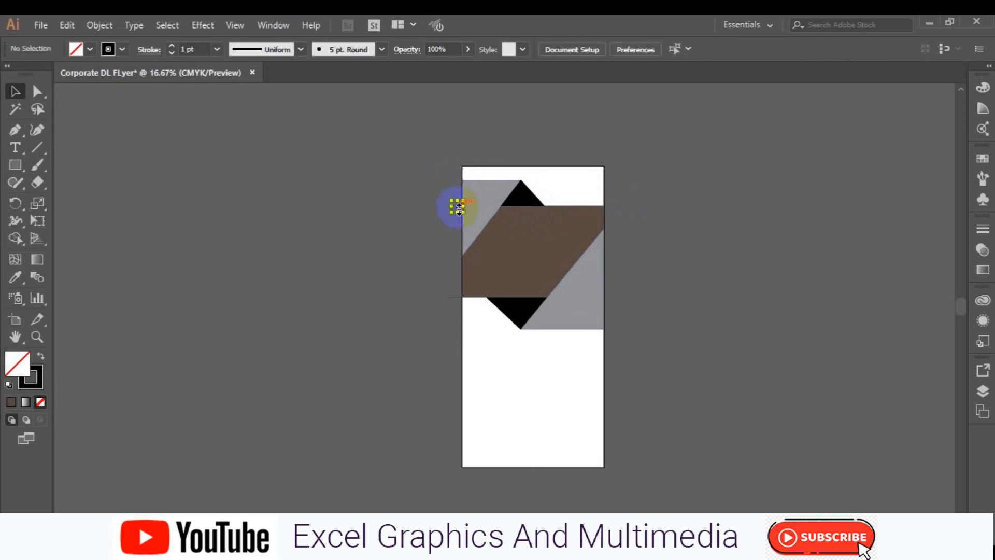
pyautogui.click(453, 301)
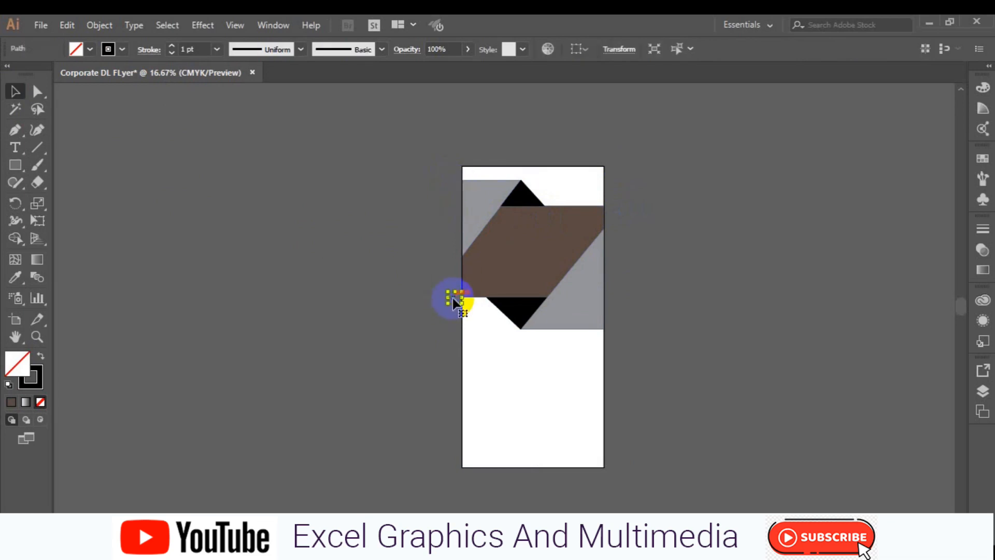
# Remove the stroke from the upper-left gray shape and from the upper black triangle
pyautogui.click(479, 222)
pyautogui.click(123, 50)
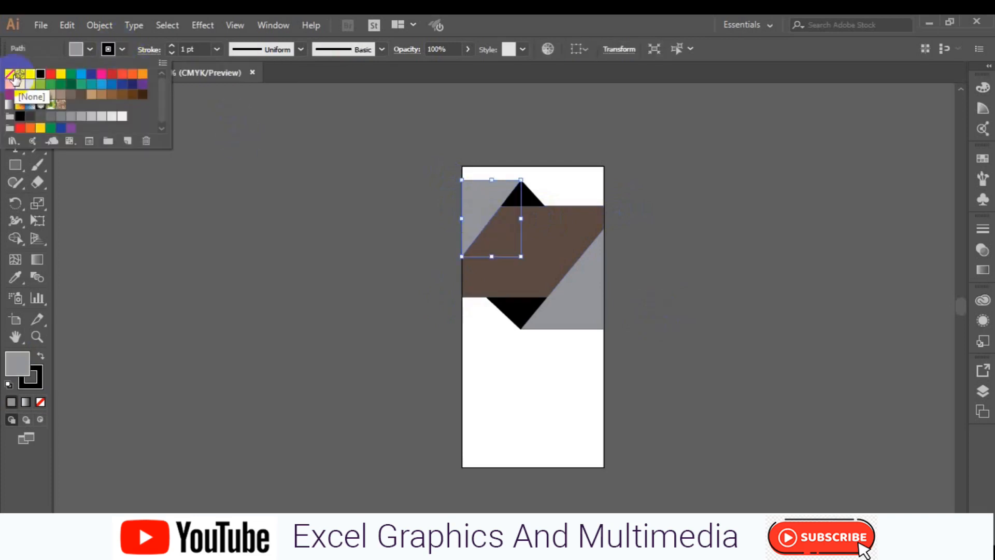
pyautogui.click(14, 79)
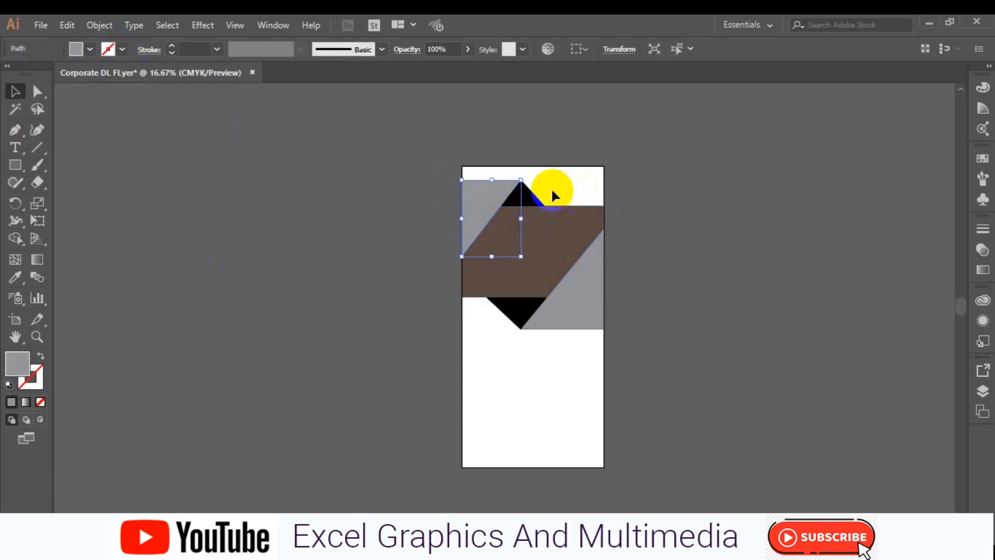
pyautogui.click(540, 202)
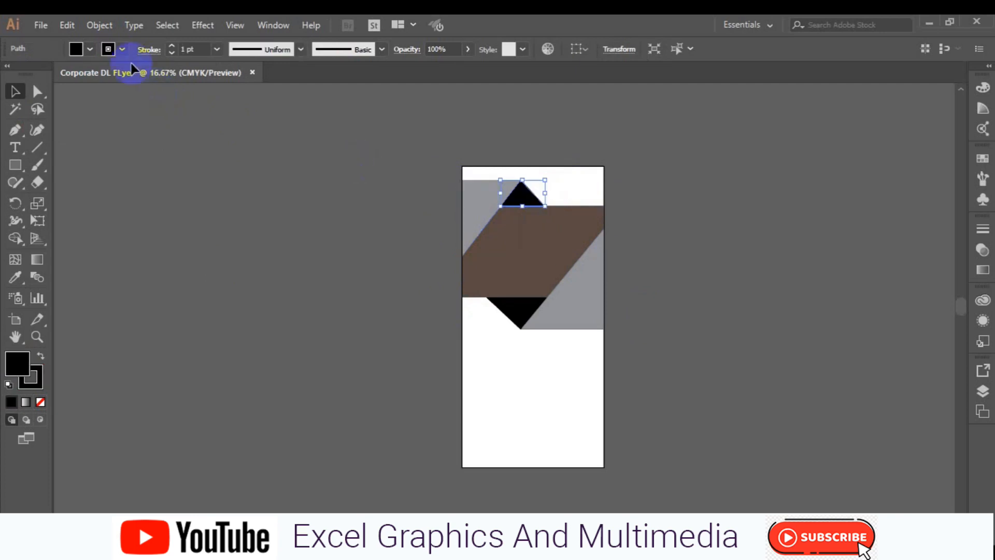
pyautogui.click(89, 49)
pyautogui.click(10, 75)
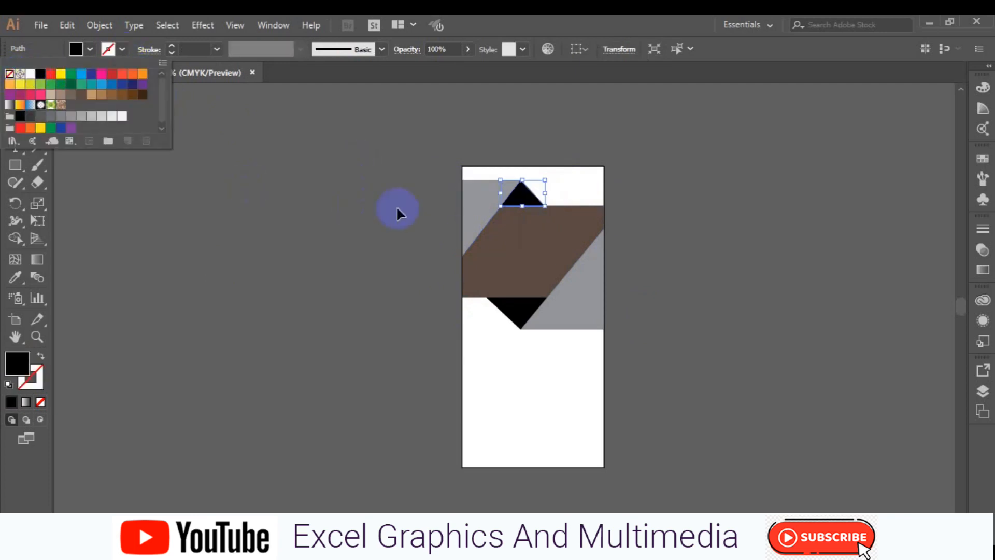
# Remove the stroke from the brown central band and from the lower black triangle
pyautogui.click(486, 267)
pyautogui.click(486, 267)
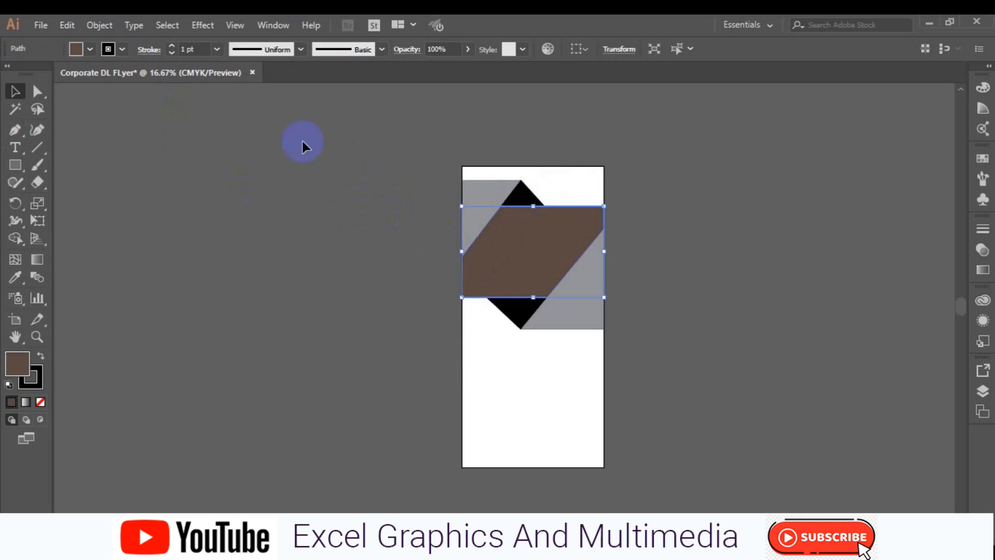
pyautogui.click(121, 49)
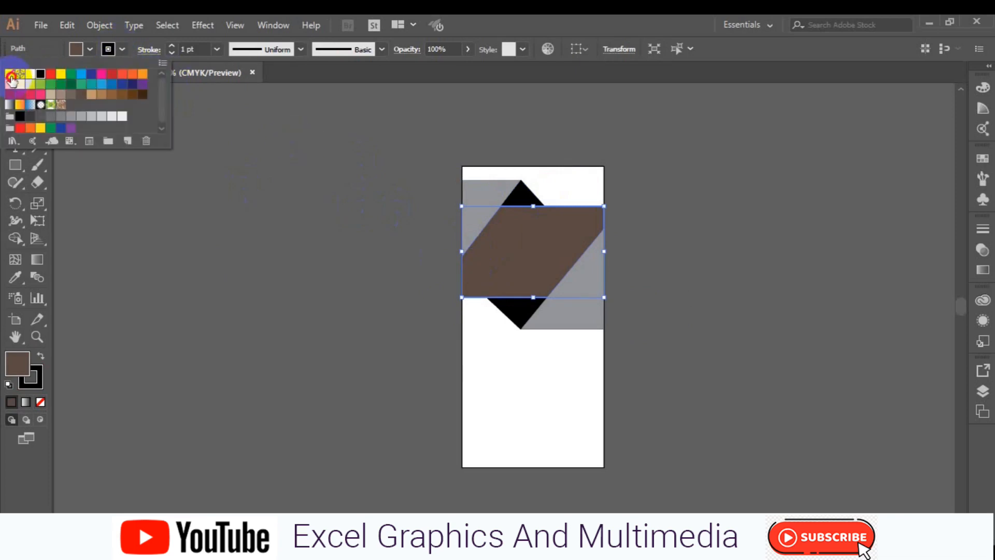
pyautogui.click(10, 76)
pyautogui.click(526, 313)
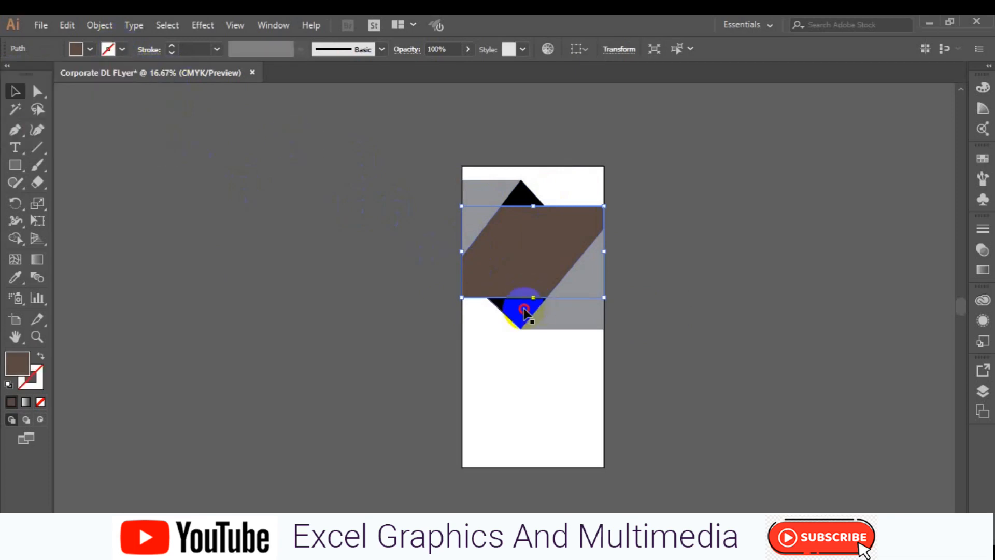
pyautogui.click(525, 311)
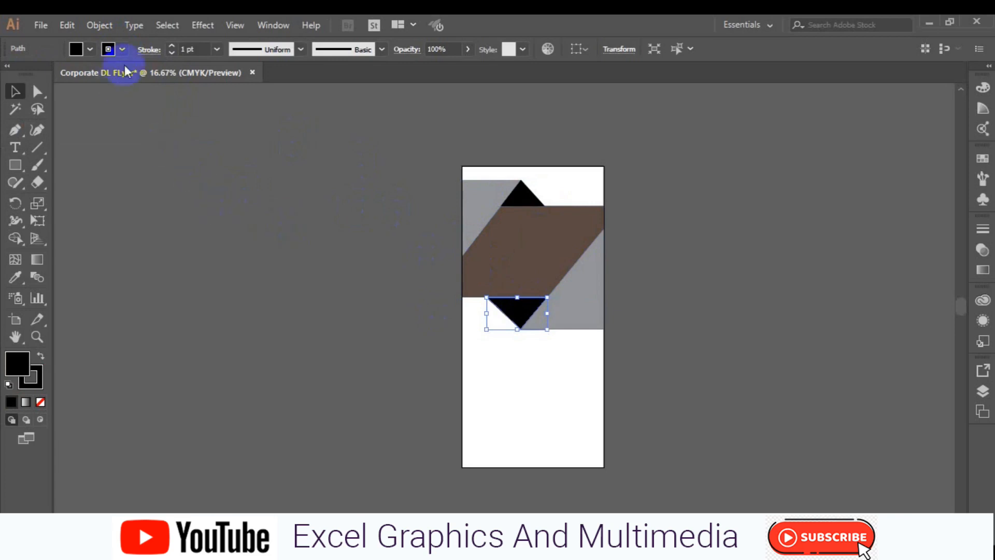
pyautogui.click(122, 50)
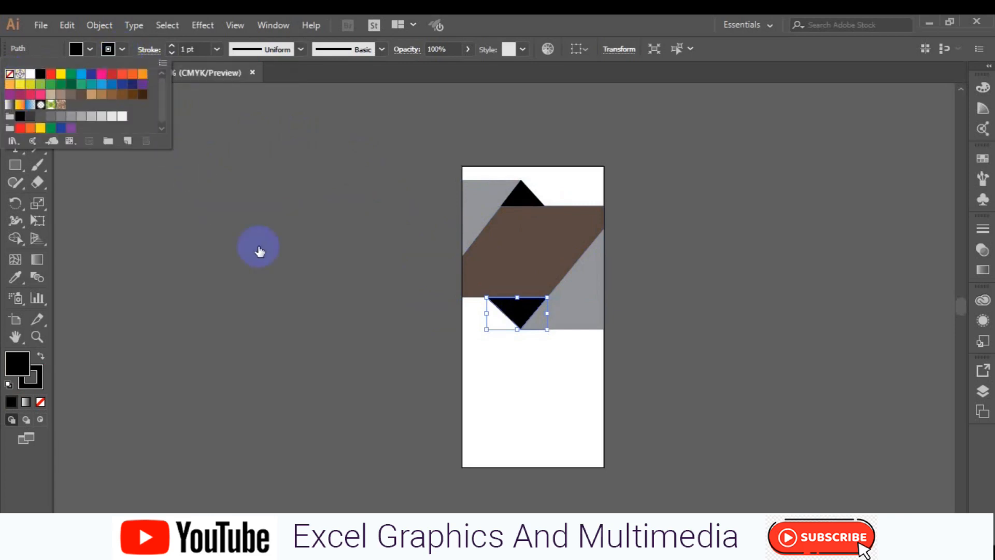
pyautogui.click(552, 310)
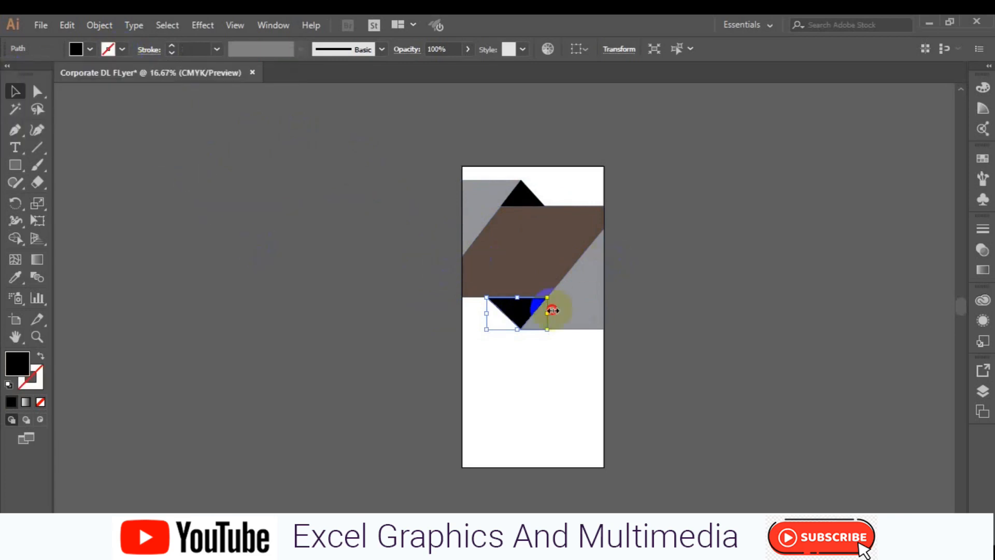
# Remove the stroke from the gray triangle at the flyer's right edge, below the brown band
pyautogui.click(583, 310)
pyautogui.click(115, 49)
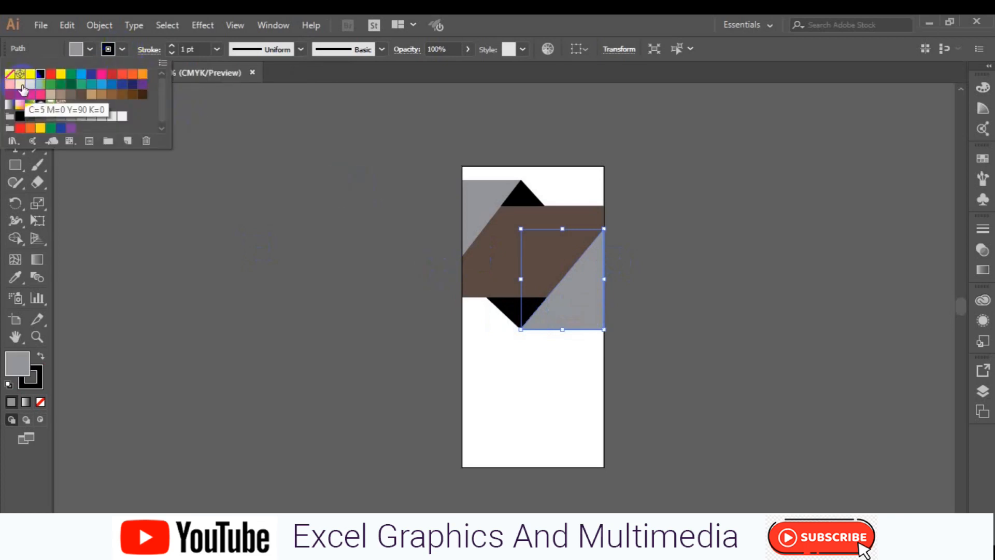
pyautogui.click(9, 73)
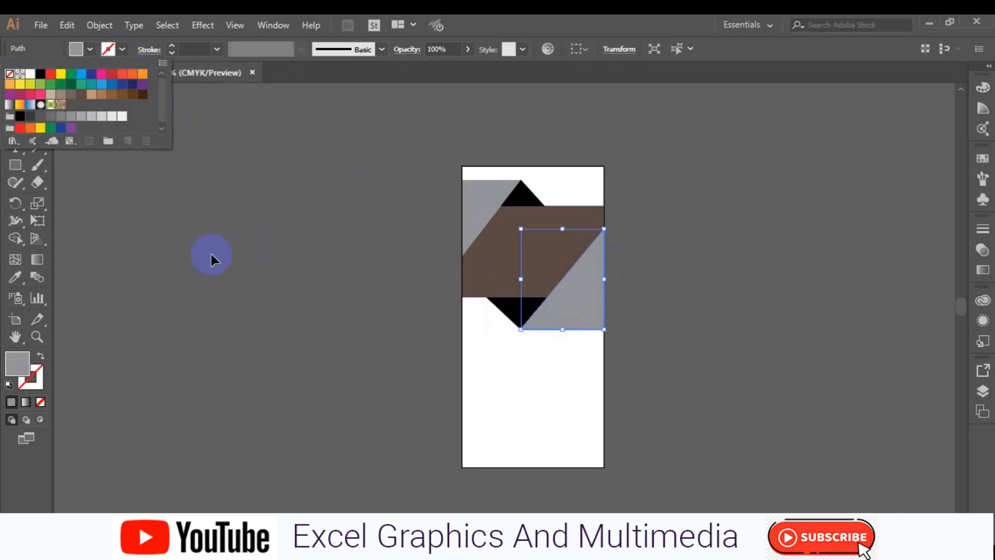
pyautogui.click(266, 307)
pyautogui.click(266, 307)
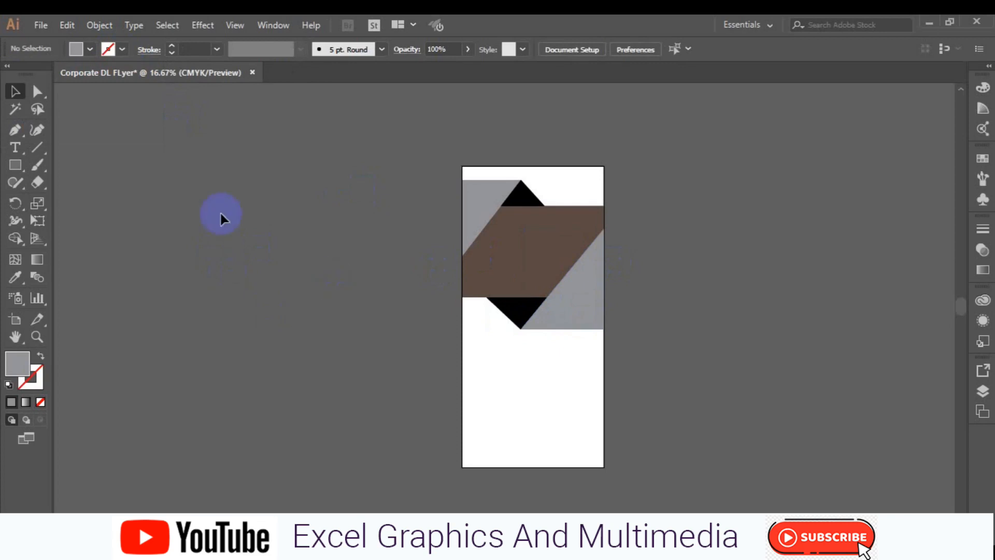
# Place the doctors photo 18687.jpg from the freepik stockpoto folder over the brown band, about 18.35 in wide and 12.25 in high
pyautogui.click(40, 26)
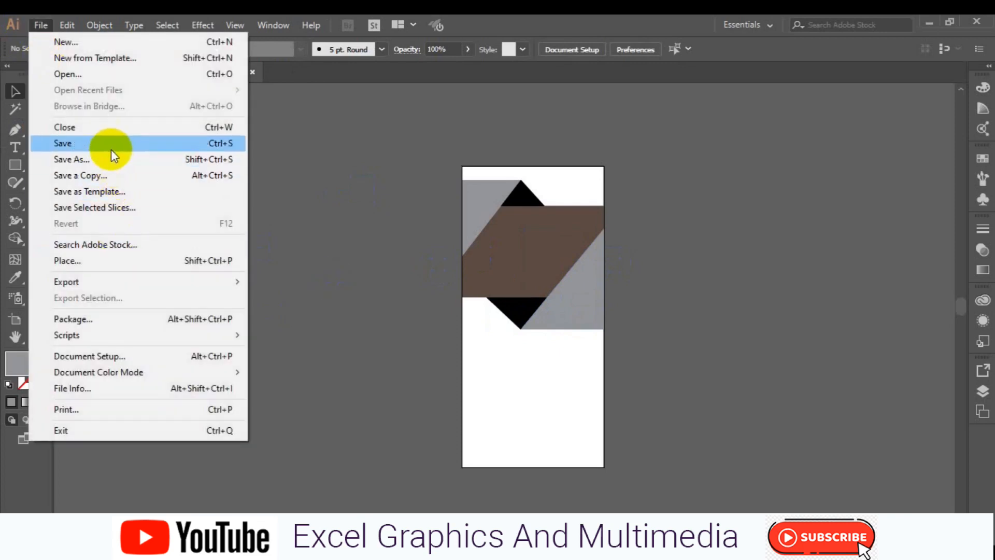
pyautogui.click(114, 259)
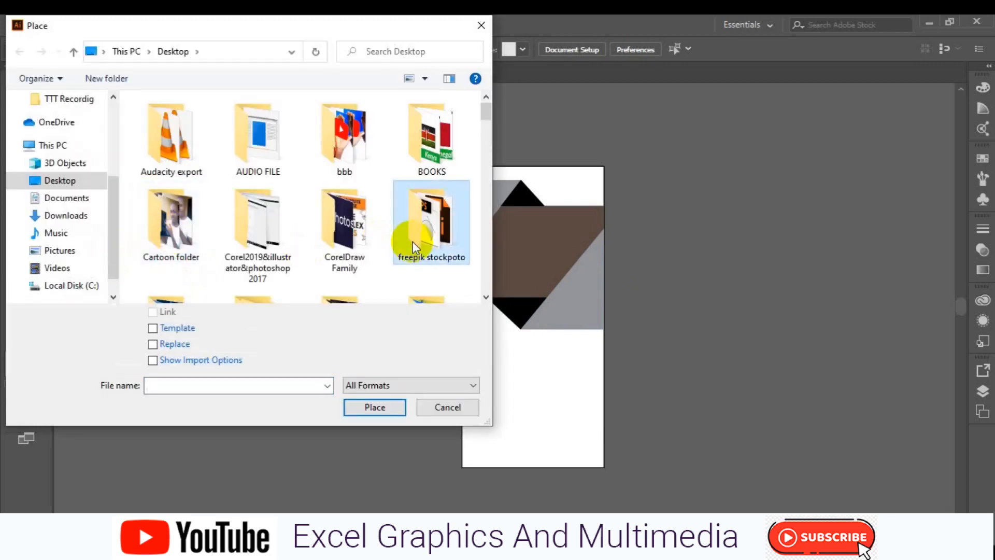
pyautogui.doubleClick(412, 241)
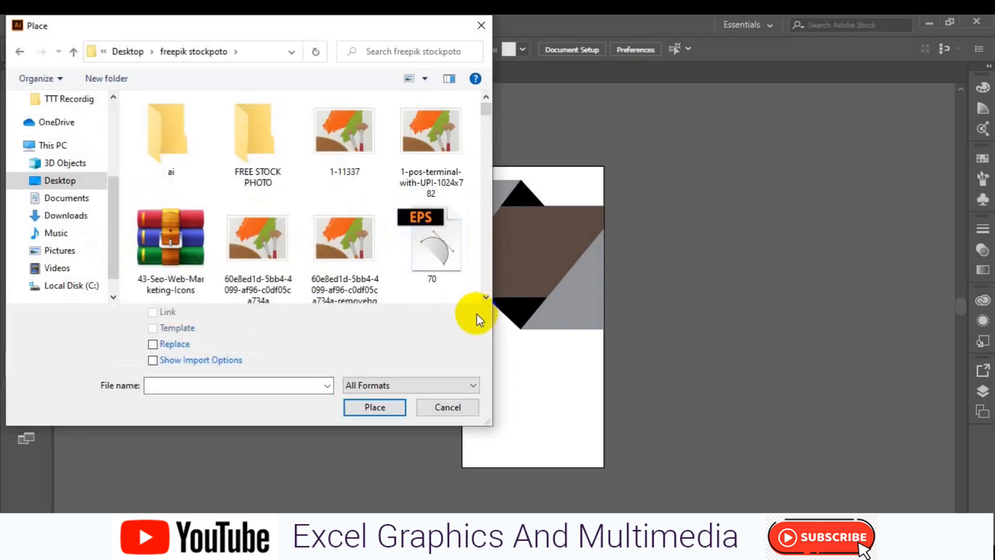
pyautogui.click(486, 298)
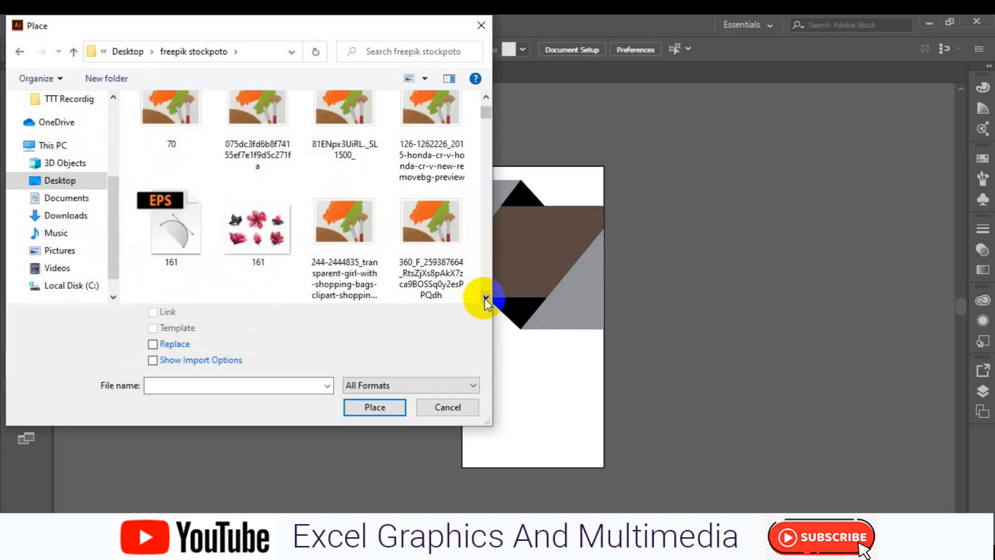
pyautogui.scroll(-5, 484, 298)
pyautogui.click(363, 208)
pyautogui.click(375, 407)
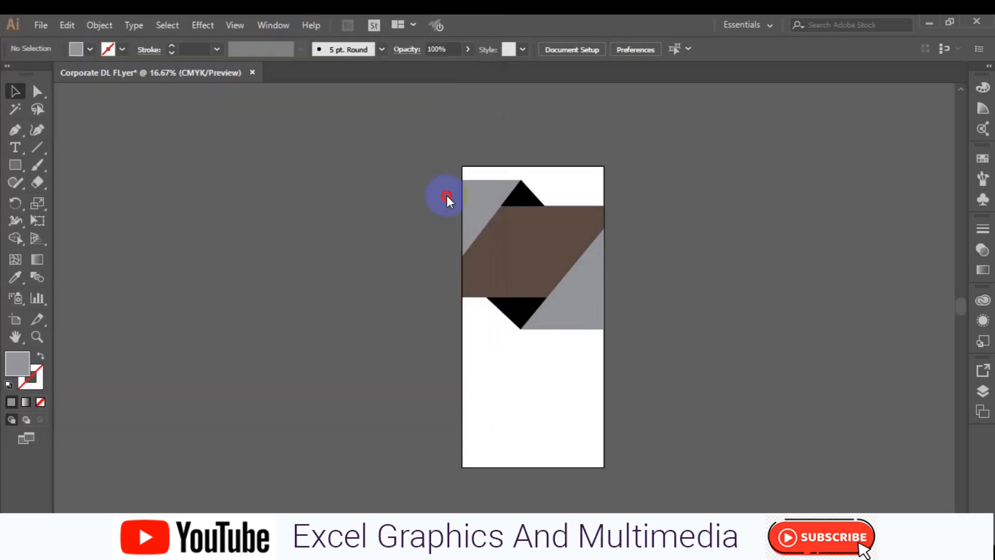
pyautogui.click(447, 195)
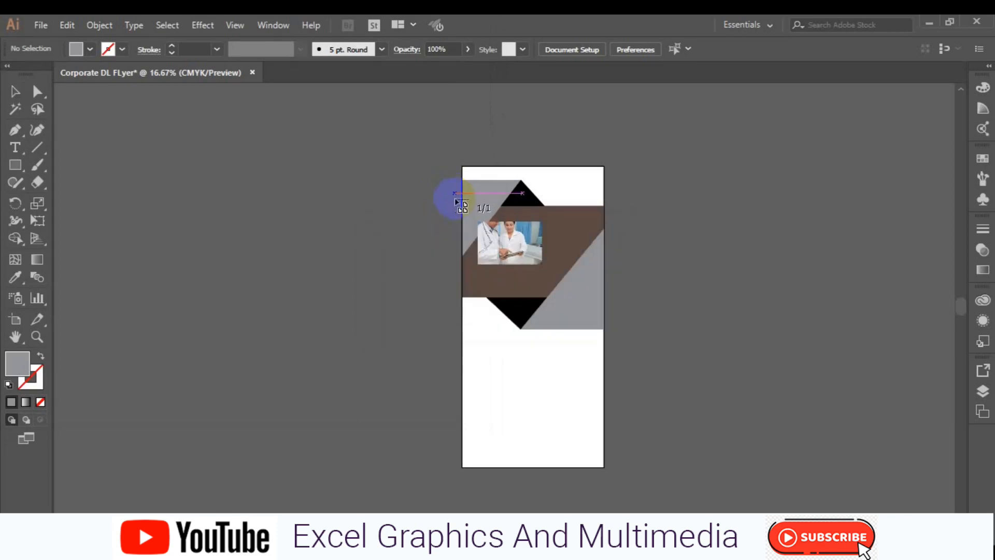
pyautogui.moveTo(455, 200); pyautogui.dragTo(646, 307)
pyautogui.moveTo(527, 256)
pyautogui.mouseDown()
pyautogui.moveTo(544, 269)
pyautogui.moveTo(533, 266)
pyautogui.mouseUp()
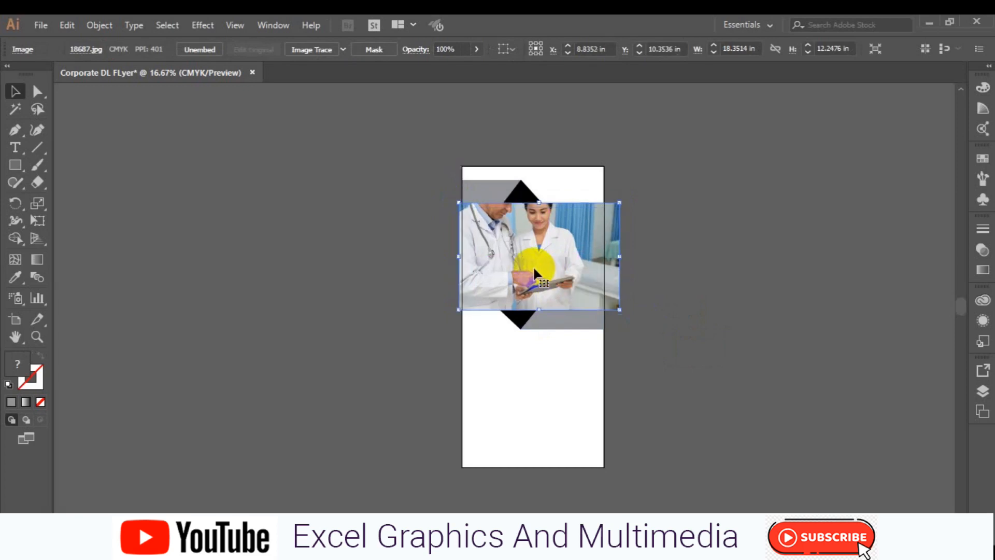
# Send the placed doctors photo behind all the flyer shapes
pyautogui.rightClick(534, 267)
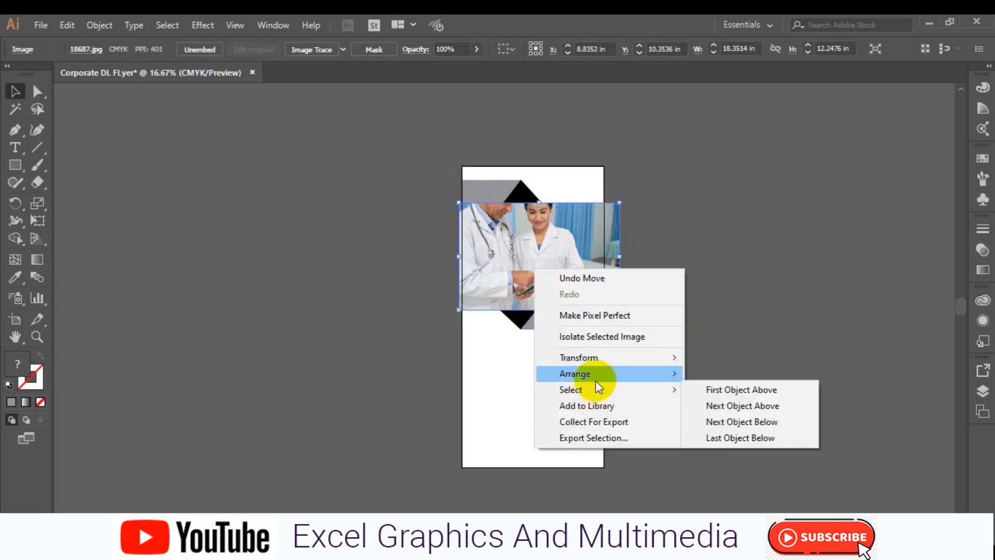
pyautogui.moveTo(596, 374)
pyautogui.click(721, 421)
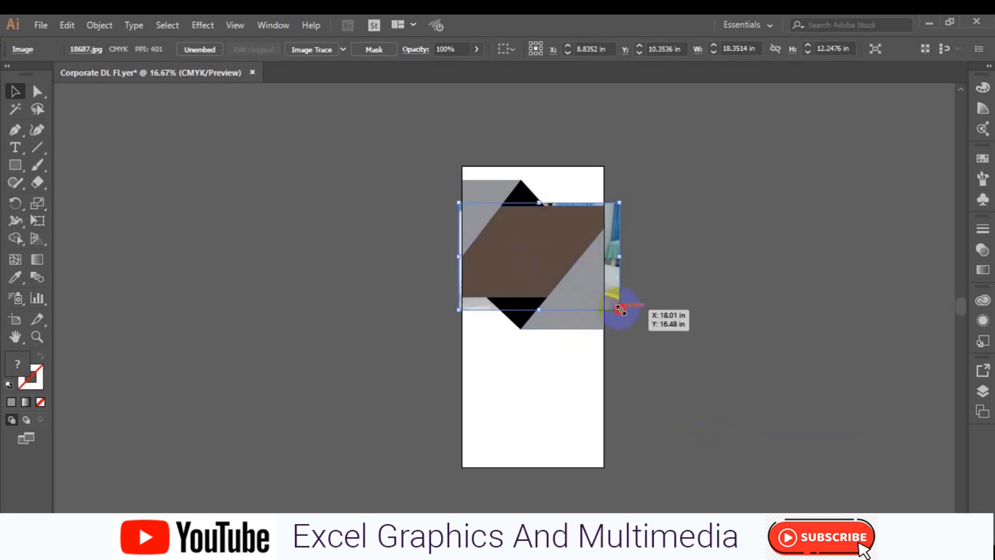
# Scale the photo down to about 17.14 by 11.44 in and nudge it left until it meets the artboard's left edge
pyautogui.moveTo(620, 310); pyautogui.dragTo(613, 308)
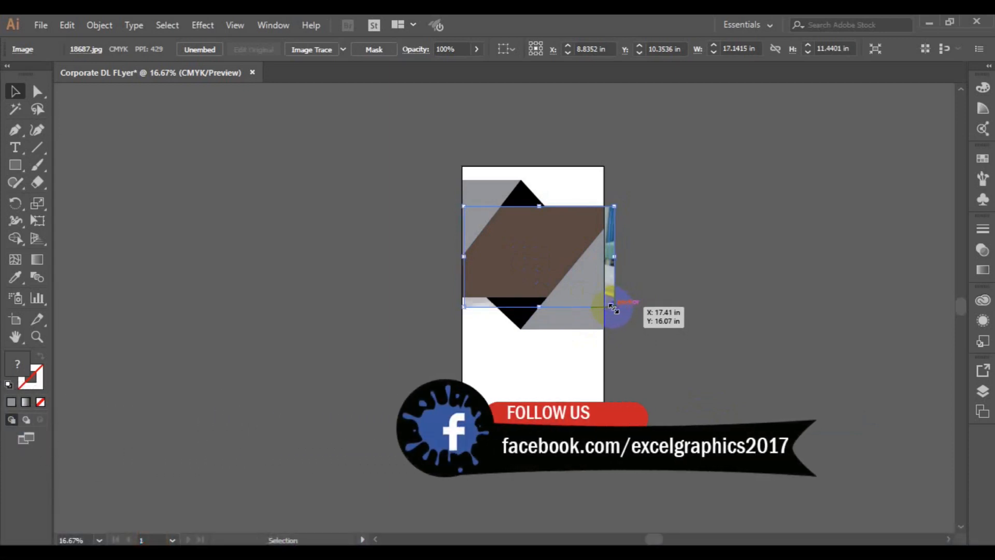
pyautogui.press('Left')
pyautogui.press('Left')
pyautogui.press('Left')
pyautogui.press('Left')
pyautogui.press('Left')
pyautogui.press('Left')
pyautogui.press('Left')
pyautogui.press('Left')
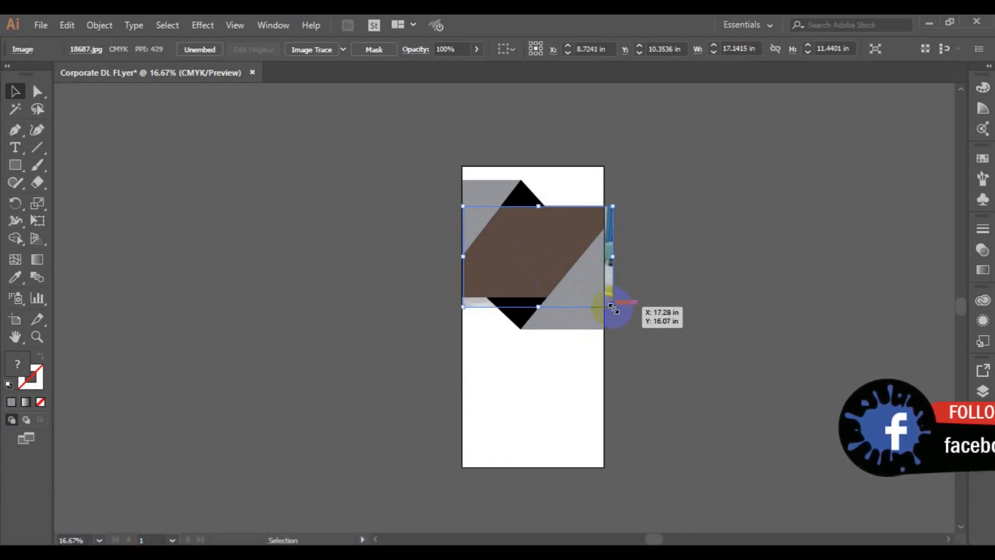
pyautogui.press('Left')
pyautogui.press('Left')
pyautogui.press('Left')
pyautogui.press('Left')
pyautogui.press('Left')
pyautogui.press('Left')
pyautogui.press('Left')
pyautogui.press('Left')
pyautogui.press('Left')
pyautogui.press('Left')
pyautogui.press('Left')
pyautogui.press('Left')
pyautogui.press('Left')
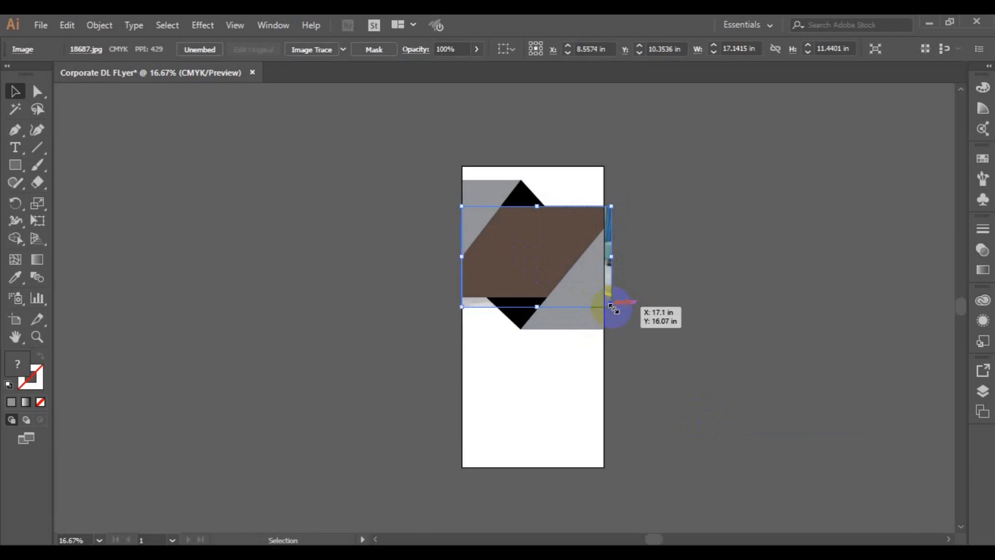
# Clip the doctors photo to the brown band with a clipping mask and save the document
pyautogui.keyDown('shift'); pyautogui.click(536, 268); pyautogui.keyUp('shift')
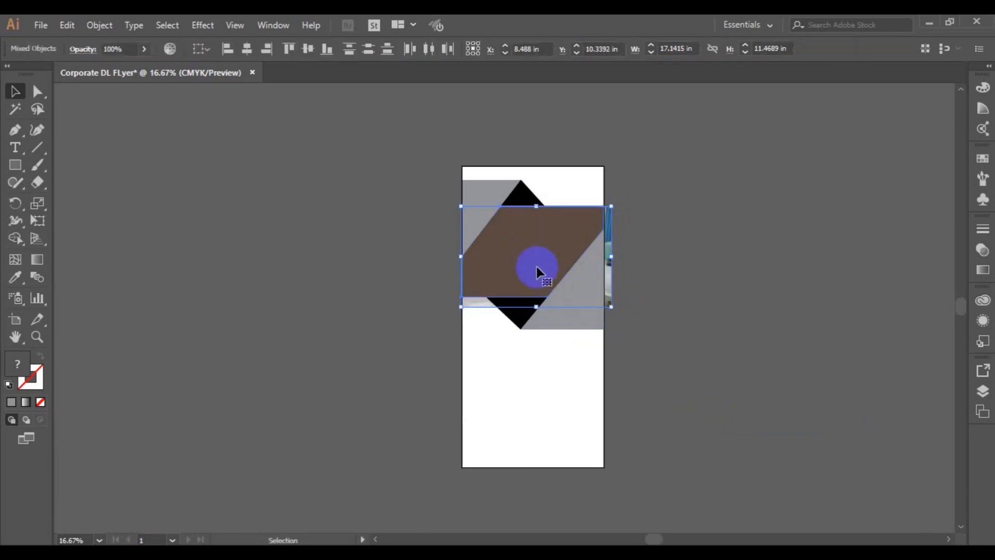
pyautogui.rightClick(536, 266)
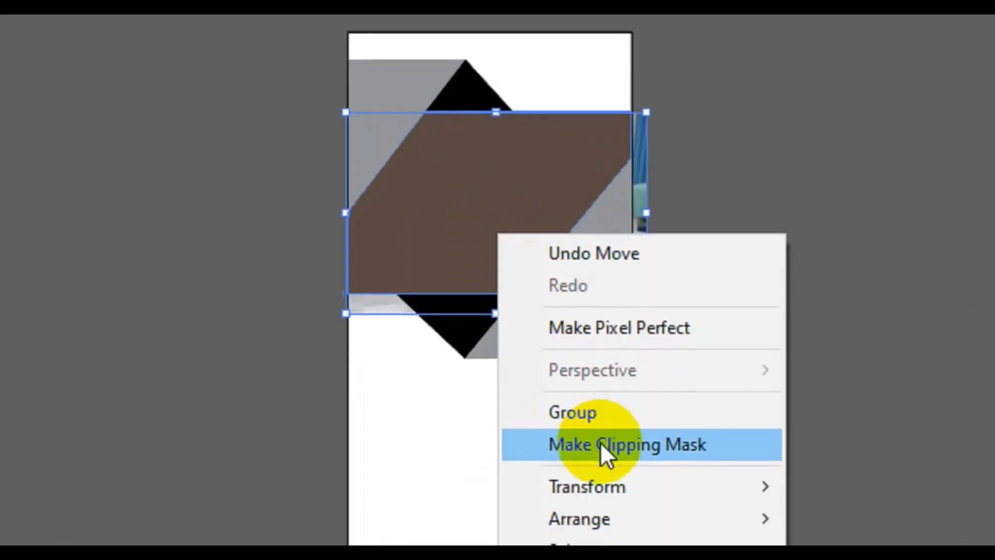
pyautogui.click(600, 444)
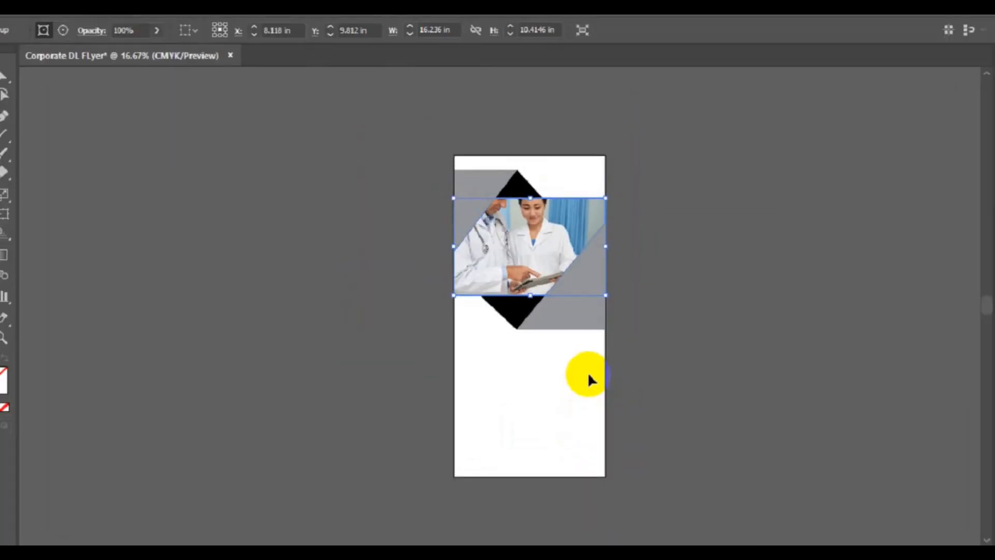
pyautogui.hotkey('ctrl', 's')
pyautogui.click(587, 368)
# Fill the lower-right gray triangle with dark blue #003366
pyautogui.click(573, 322)
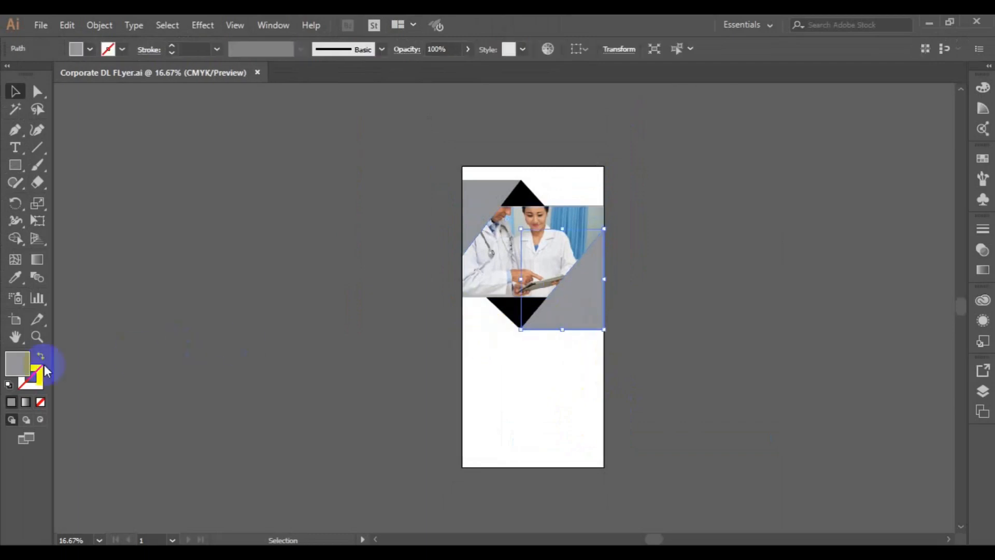
pyautogui.doubleClick(17, 364)
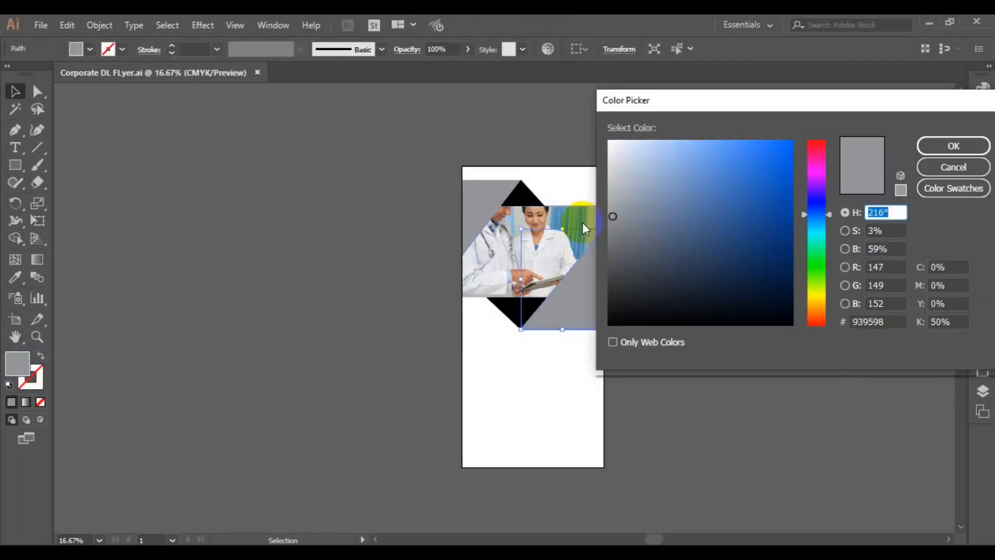
pyautogui.moveTo(829, 210); pyautogui.dragTo(829, 205)
pyautogui.click(790, 153)
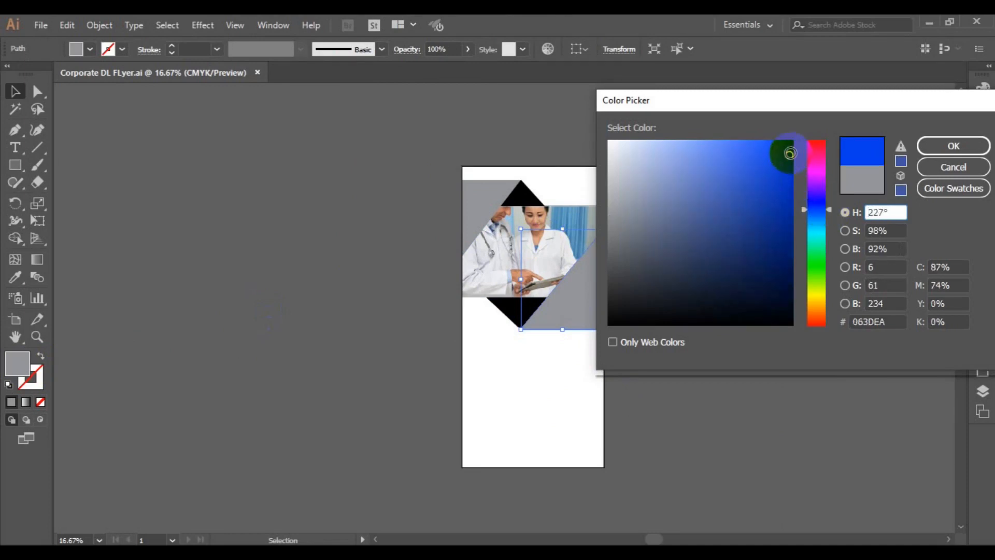
pyautogui.click(901, 147)
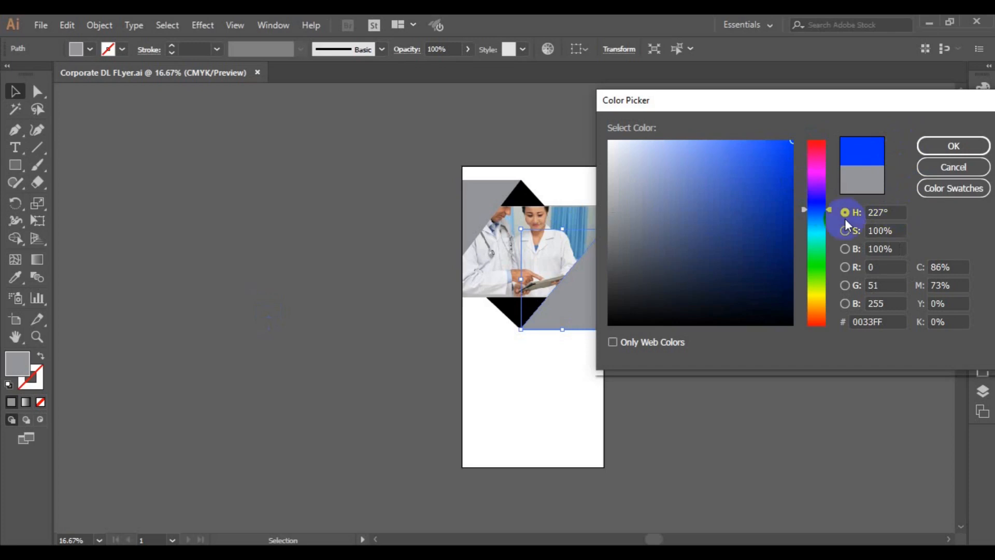
pyautogui.click(789, 239)
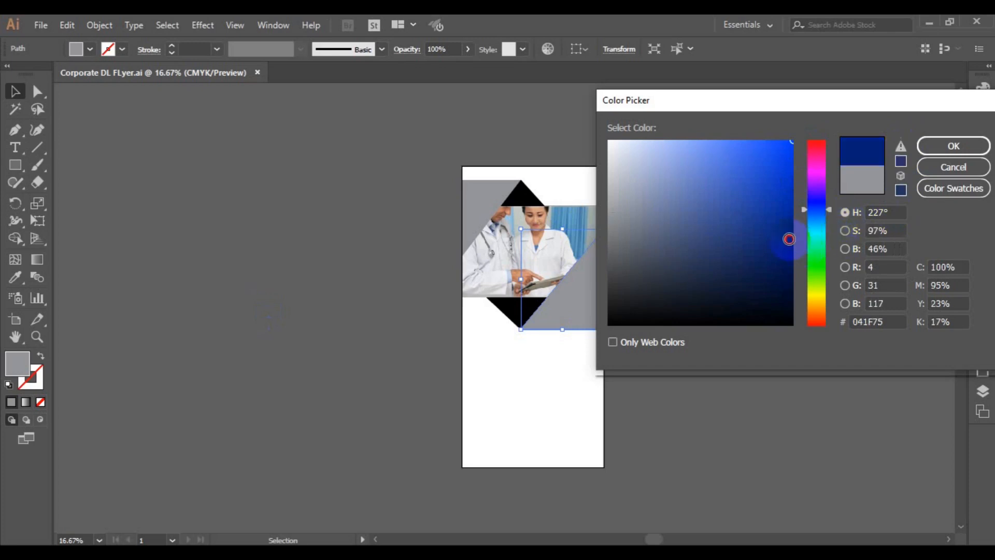
pyautogui.click(900, 147)
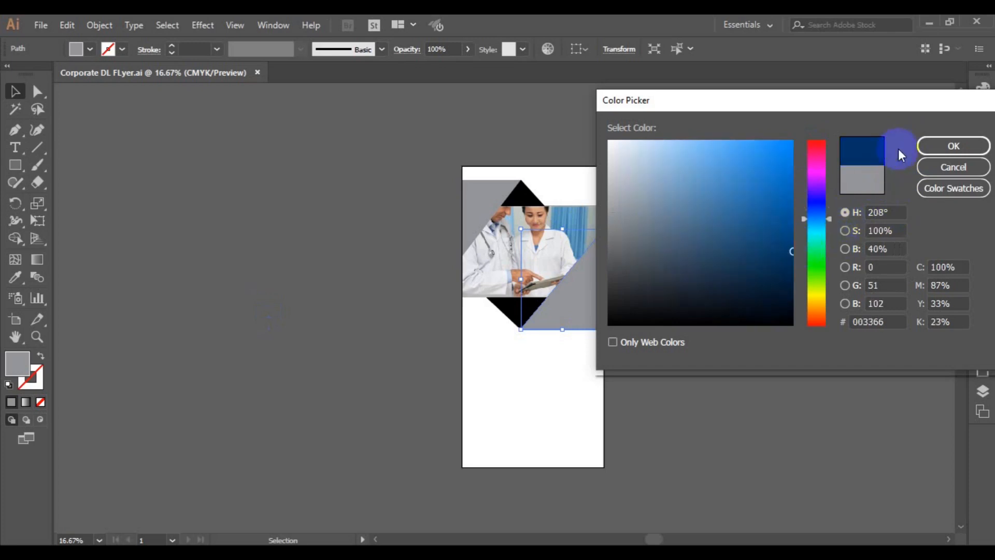
pyautogui.click(935, 150)
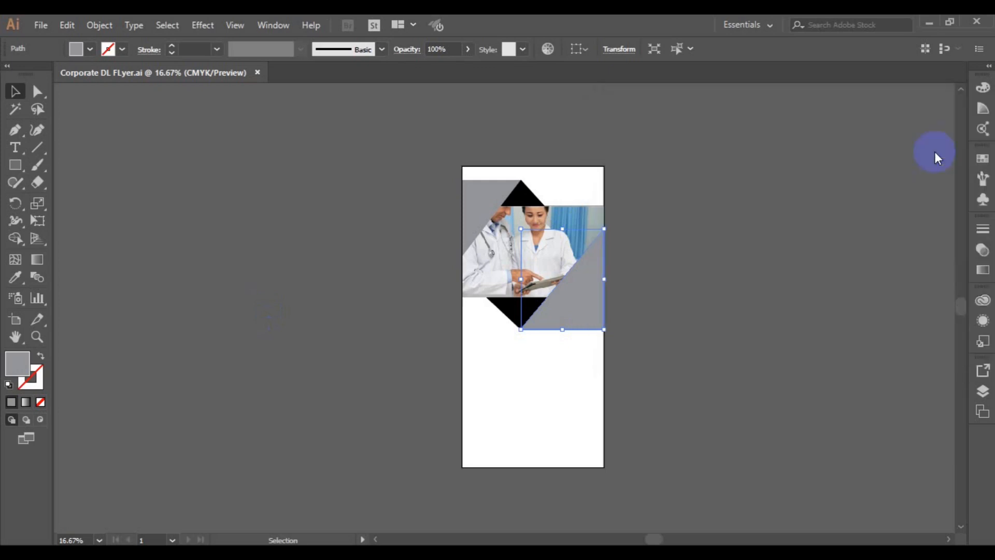
# Fill the small black triangle below the photo with a medium green, using the in-gamut version of the colour
pyautogui.click(502, 307)
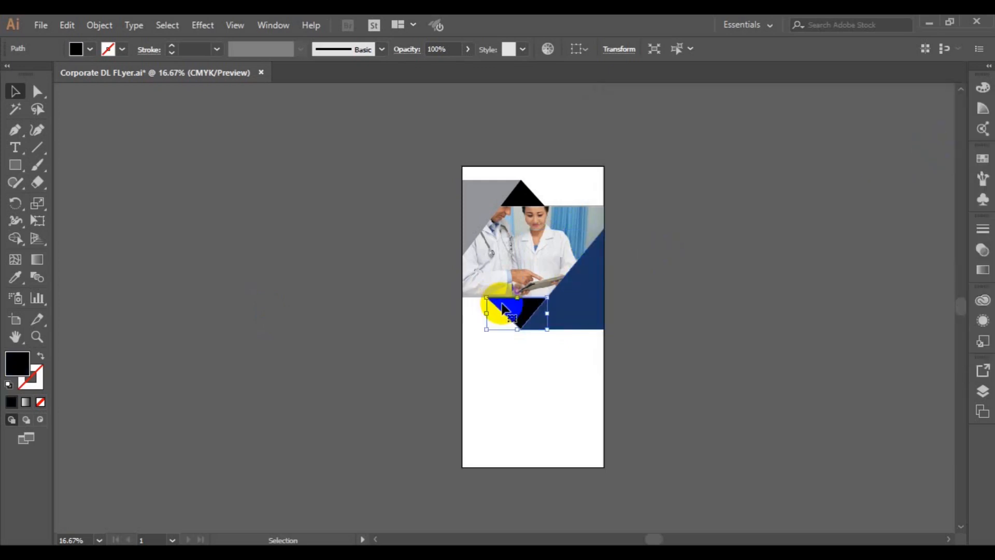
pyautogui.doubleClick(15, 369)
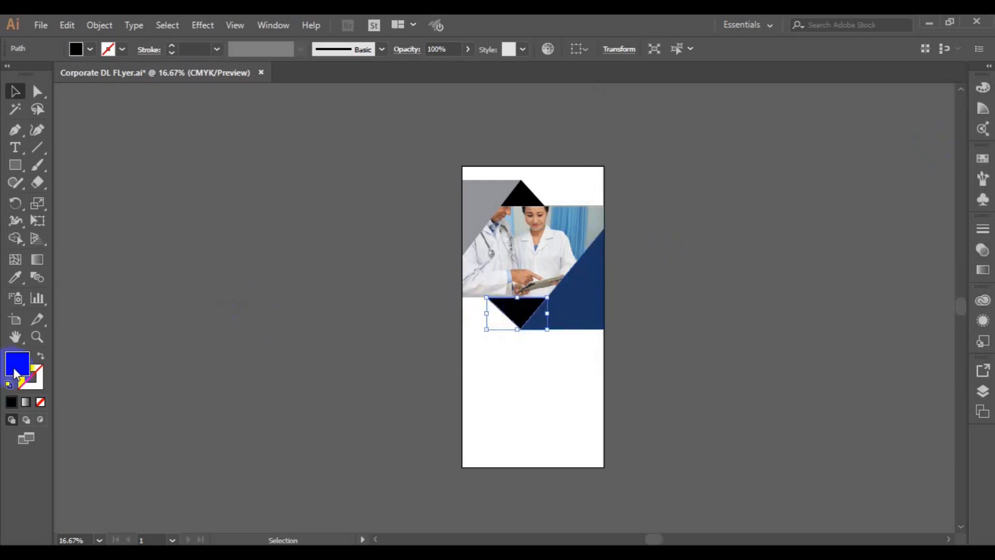
pyautogui.click(818, 275)
pyautogui.moveTo(819, 269); pyautogui.dragTo(818, 263)
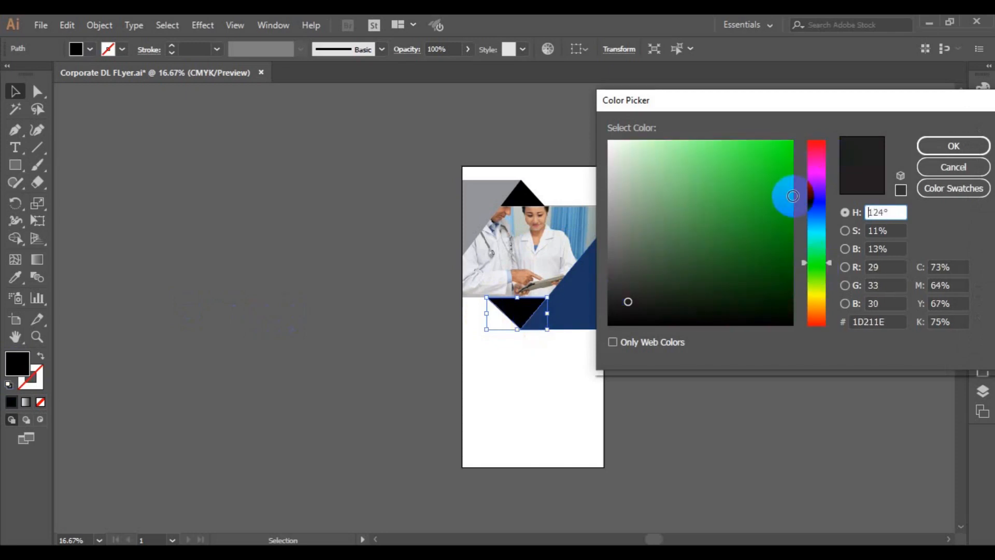
pyautogui.click(786, 155)
pyautogui.moveTo(830, 263); pyautogui.dragTo(833, 275)
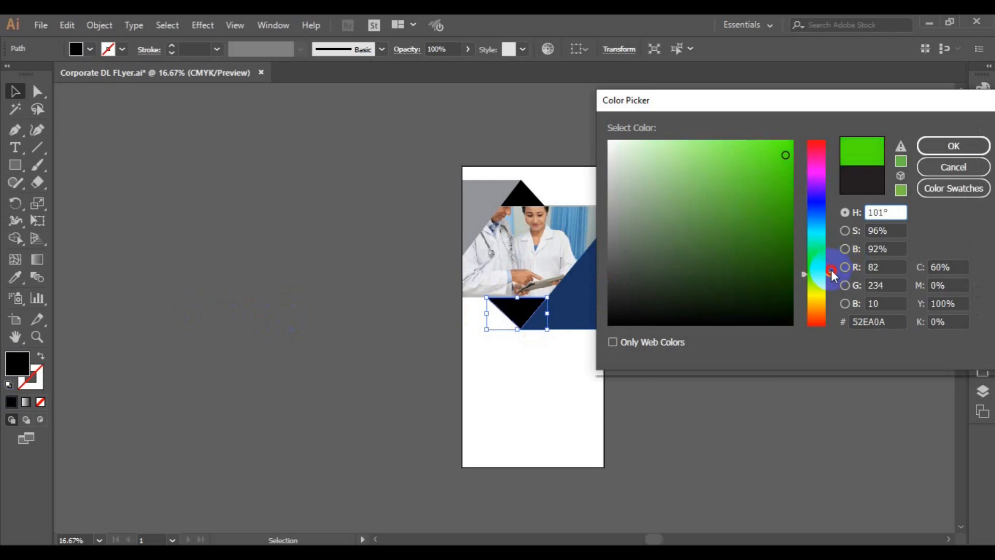
pyautogui.click(904, 151)
pyautogui.moveTo(831, 277); pyautogui.dragTo(832, 269)
pyautogui.click(752, 180)
pyautogui.click(900, 147)
pyautogui.click(924, 146)
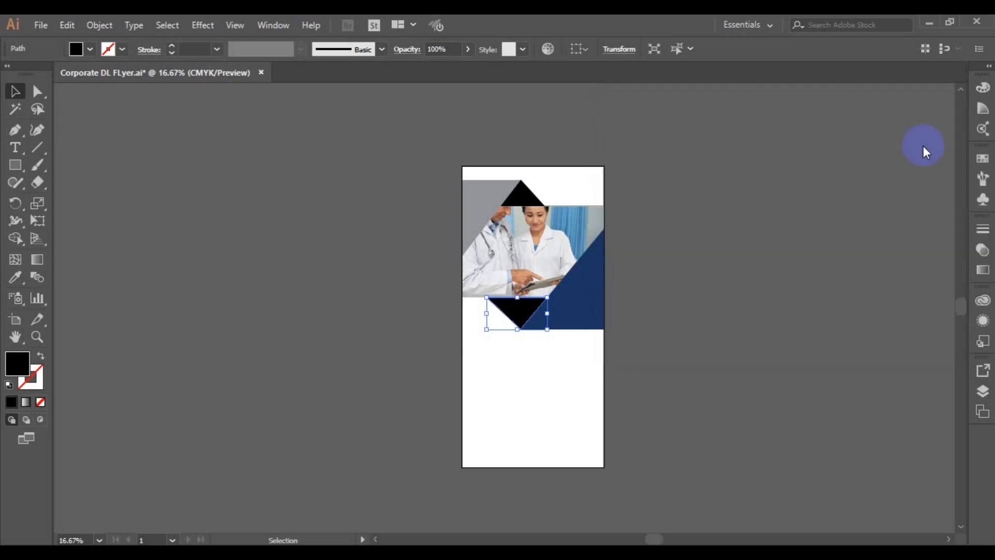
# Change the lower-right blue triangle's fill to a darker, more saturated navy
pyautogui.click(578, 315)
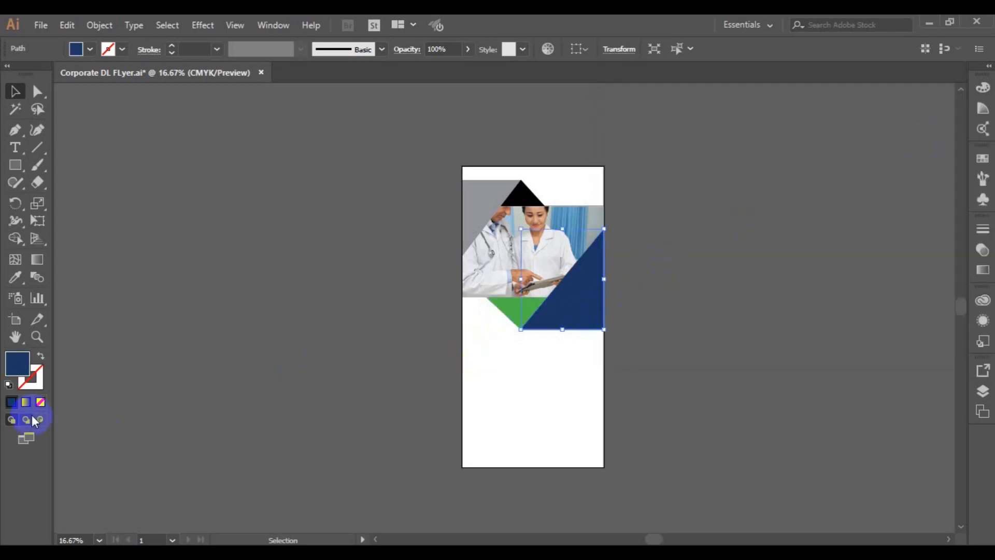
pyautogui.doubleClick(21, 371)
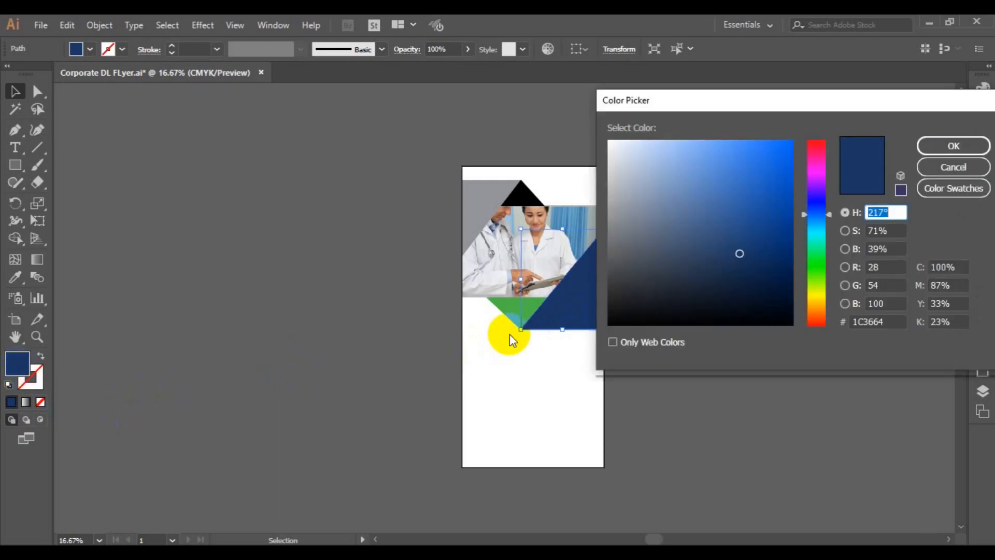
pyautogui.click(766, 263)
pyautogui.click(934, 146)
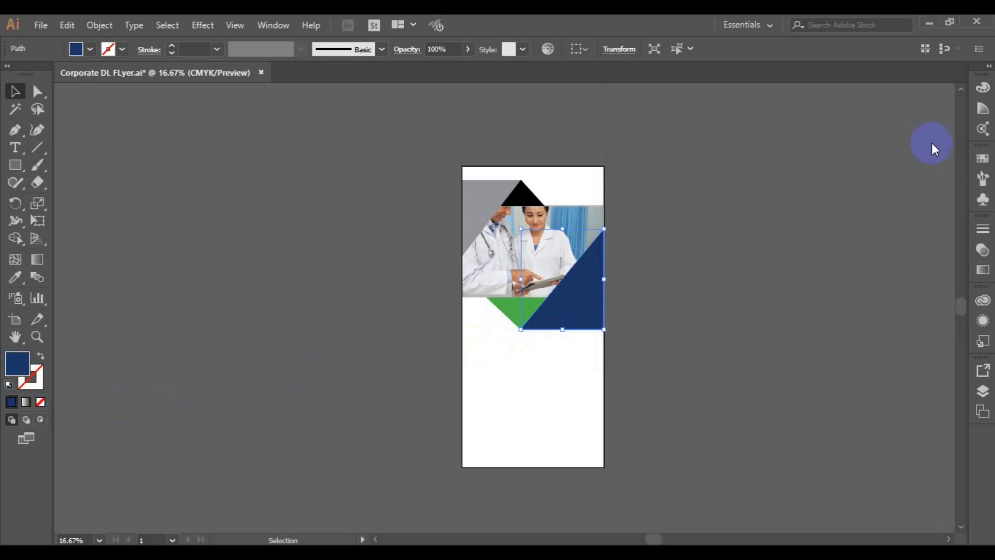
# Fill the upper-left gray shape with the navy sampled from the lower-right triangle using the Eyedropper
pyautogui.click(466, 219)
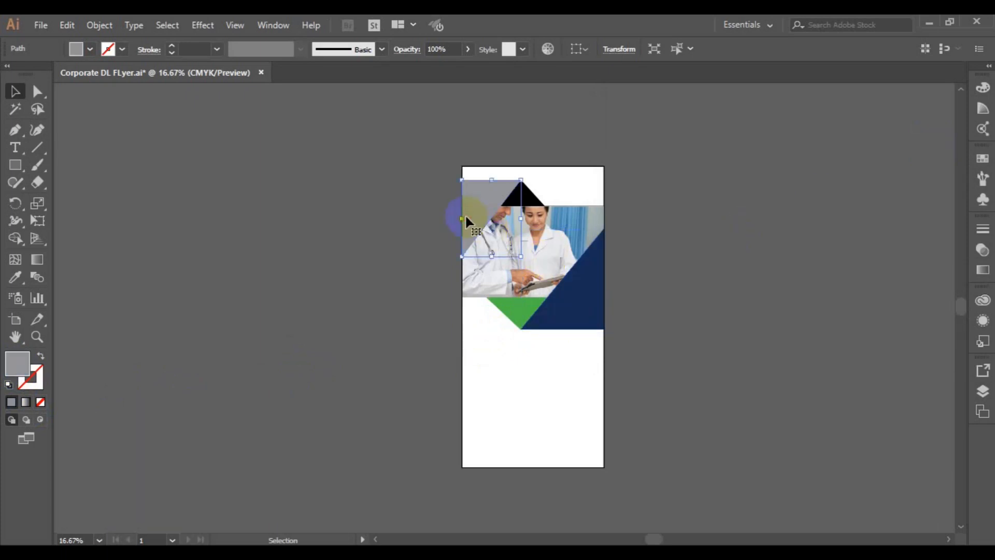
pyautogui.click(15, 283)
pyautogui.click(564, 280)
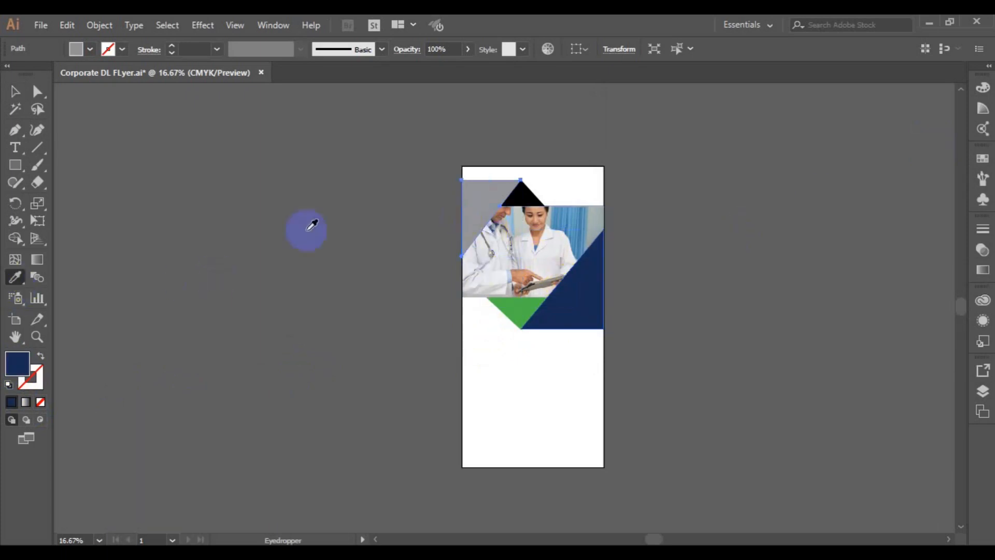
# Fill the black triangle above the photo with the green sampled from the triangle below the photo using the Eyedropper
pyautogui.click(13, 98)
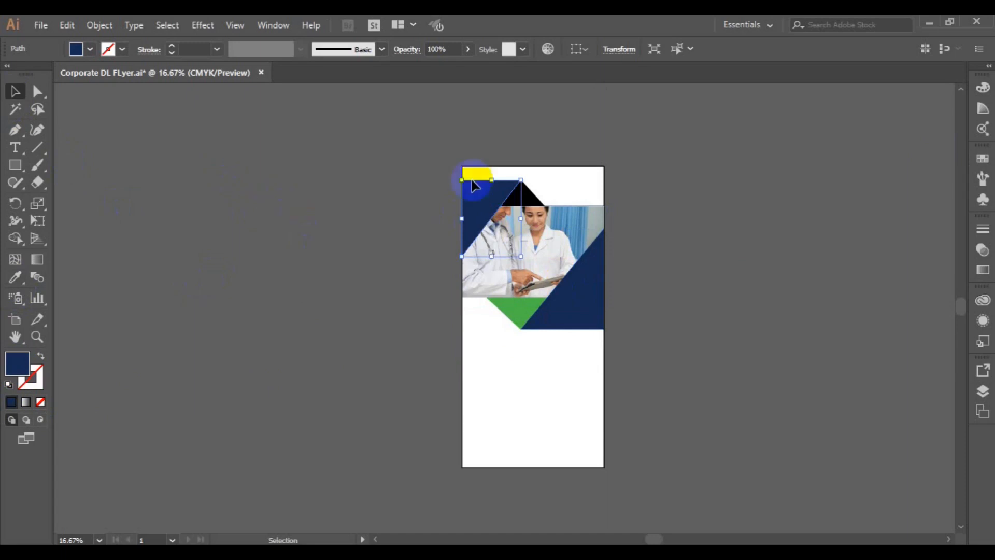
pyautogui.click(520, 191)
pyautogui.click(15, 278)
pyautogui.click(516, 309)
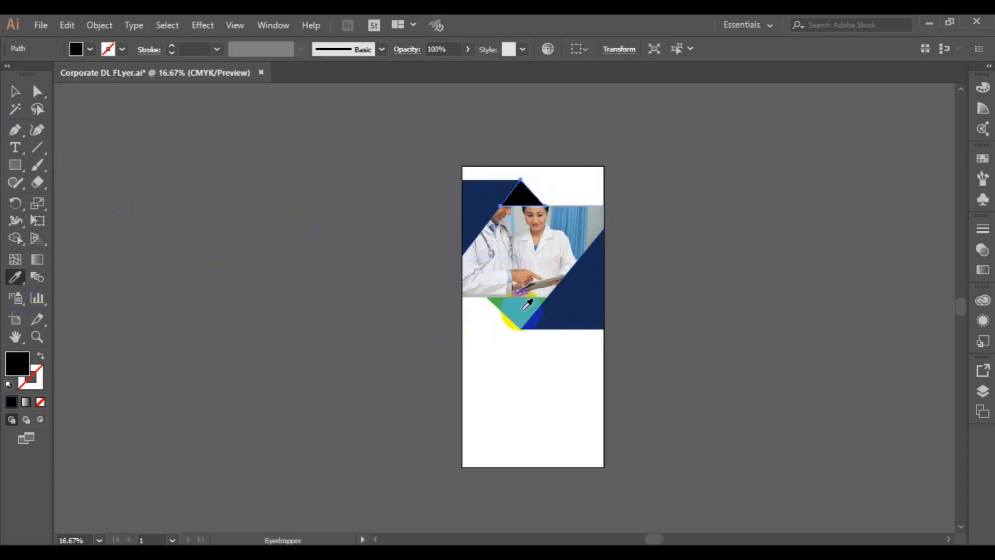
pyautogui.click(15, 91)
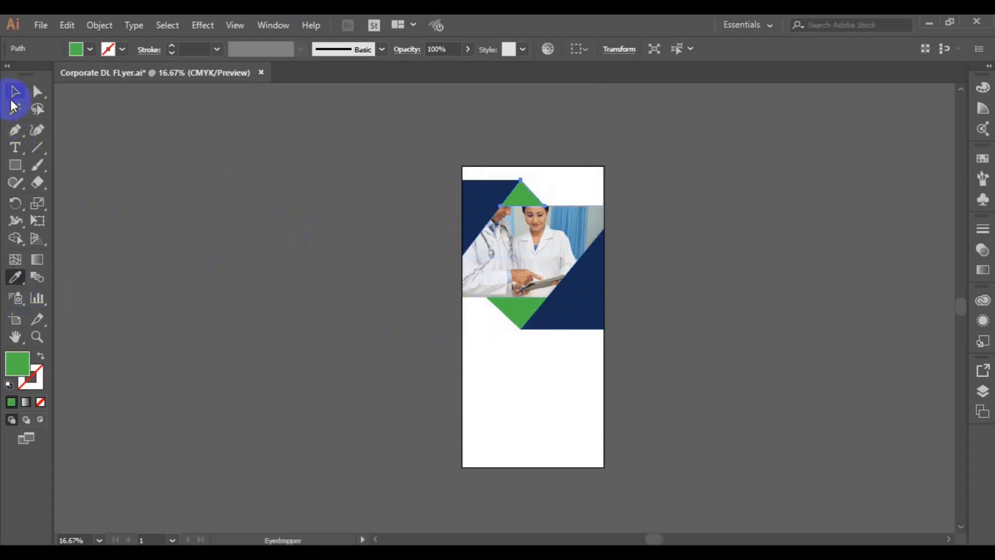
# Send the green triangle above the photo to the back of the stacking order
pyautogui.click(520, 192)
pyautogui.rightClick(521, 191)
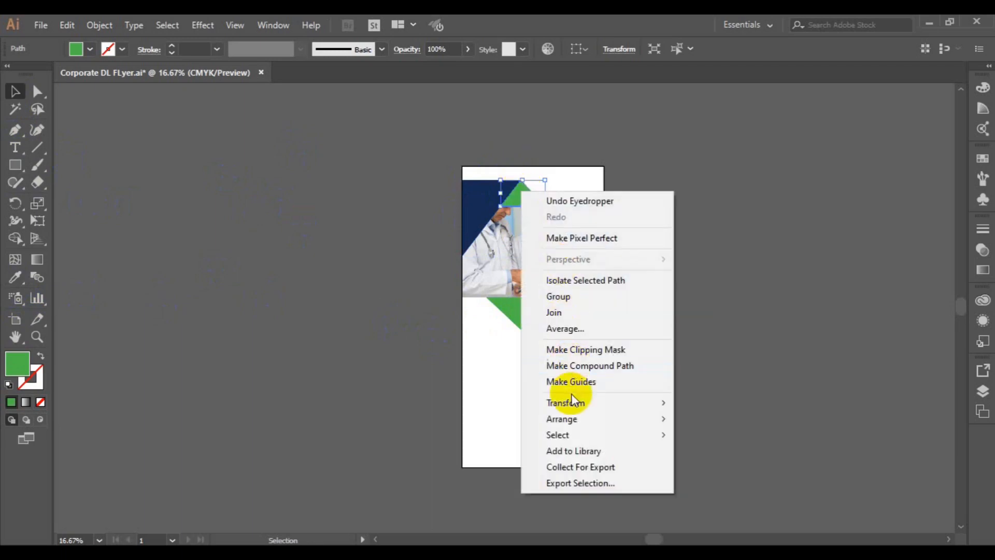
pyautogui.moveTo(580, 417)
pyautogui.click(782, 468)
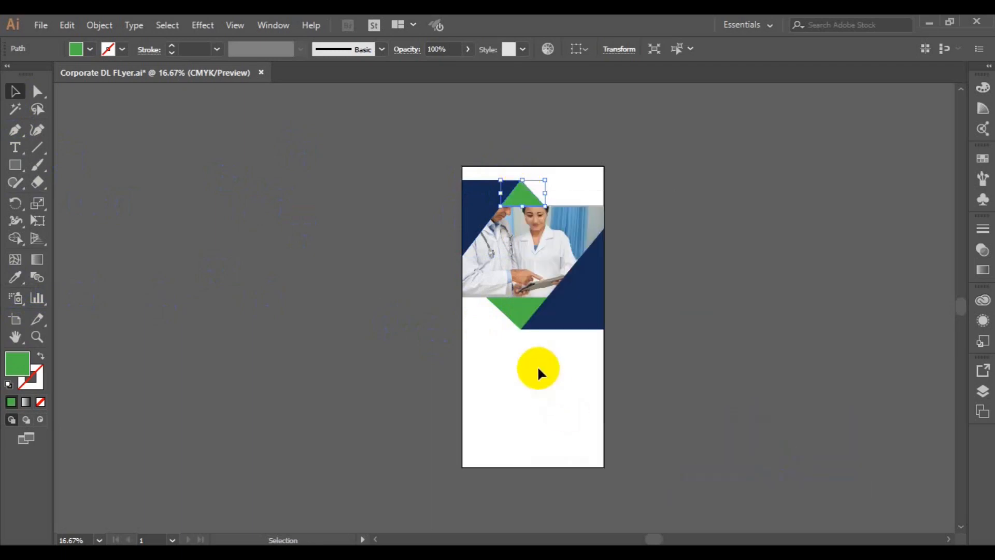
# Change the stacking order of the green triangle below the photo
pyautogui.click(509, 315)
pyautogui.rightClick(509, 315)
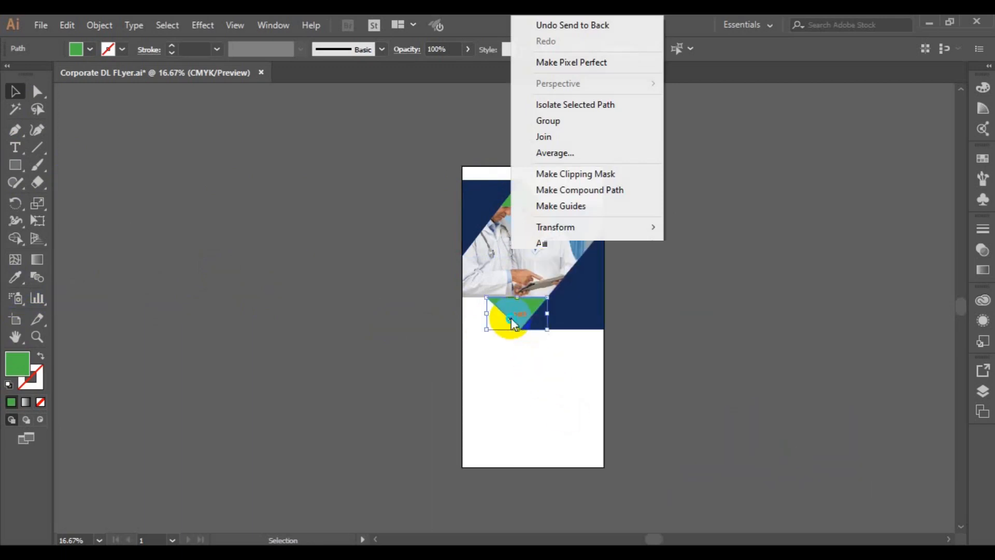